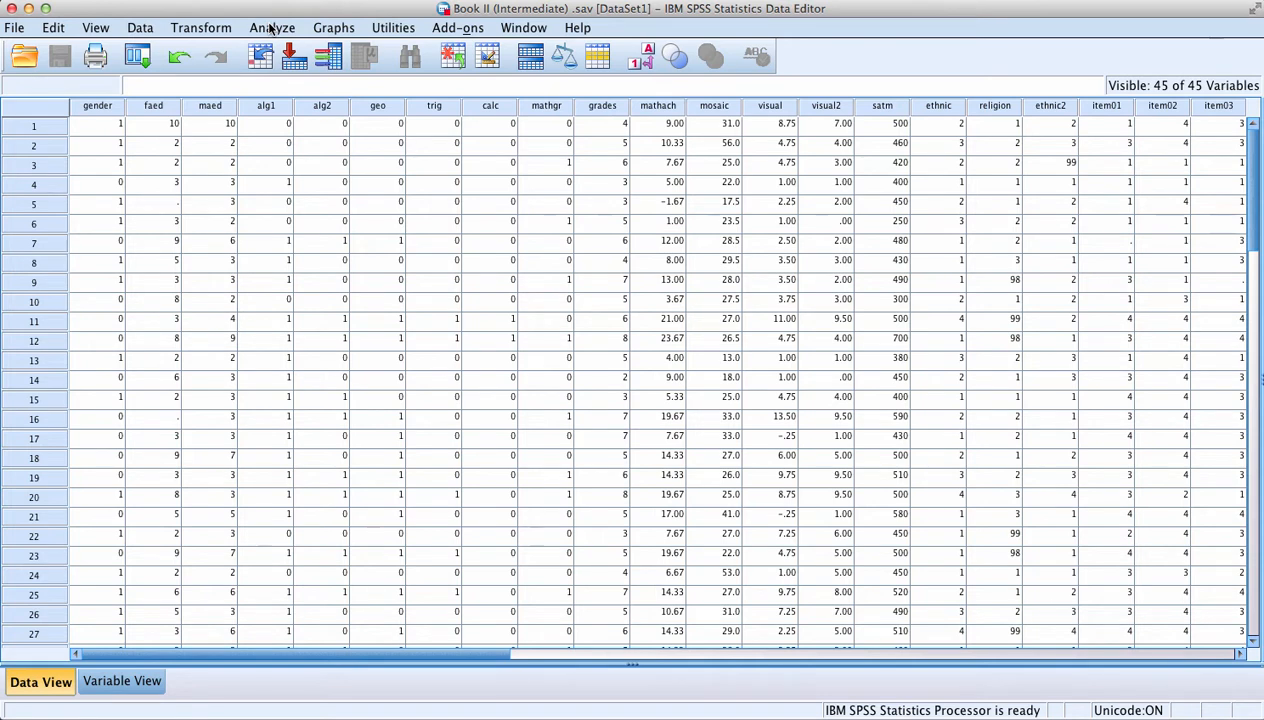
Step: Run a two-tailed bivariate Pearson correlation on grades in h.s., math achievement test and visualization test
{"action": "left_click", "coordinate": [271, 29]}
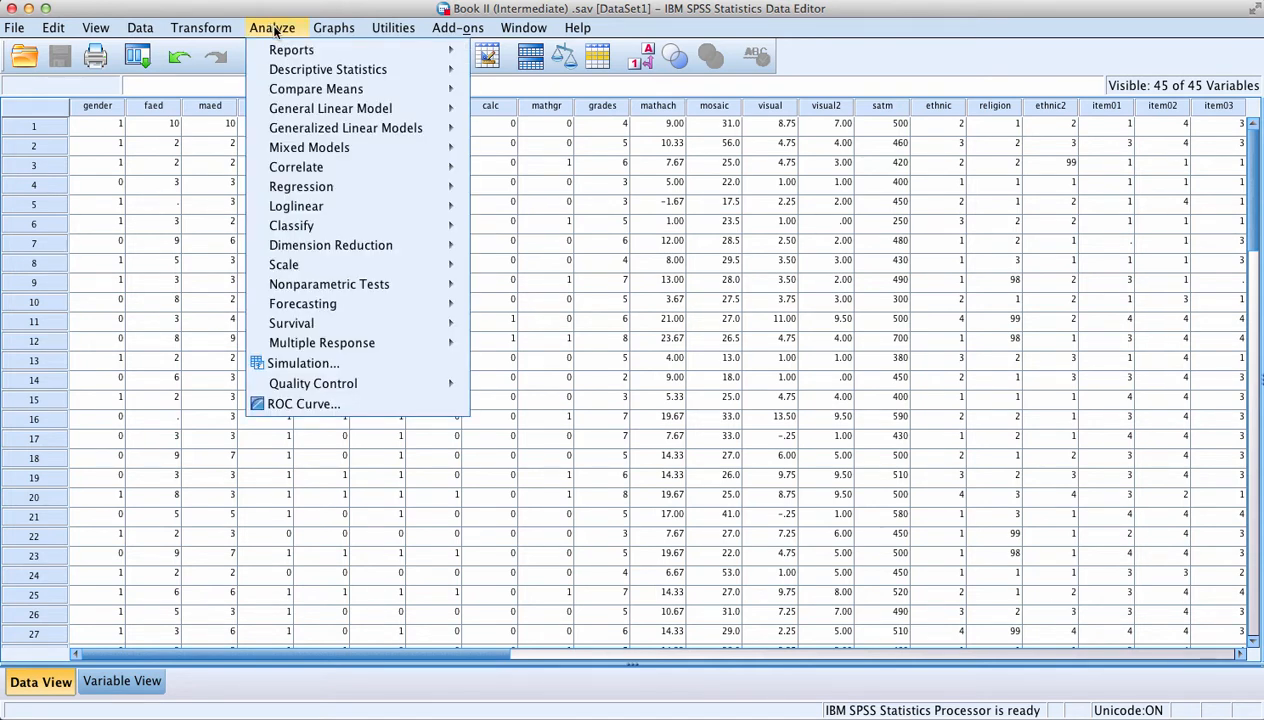
{"action": "mouse_move", "coordinate": [474, 166]}
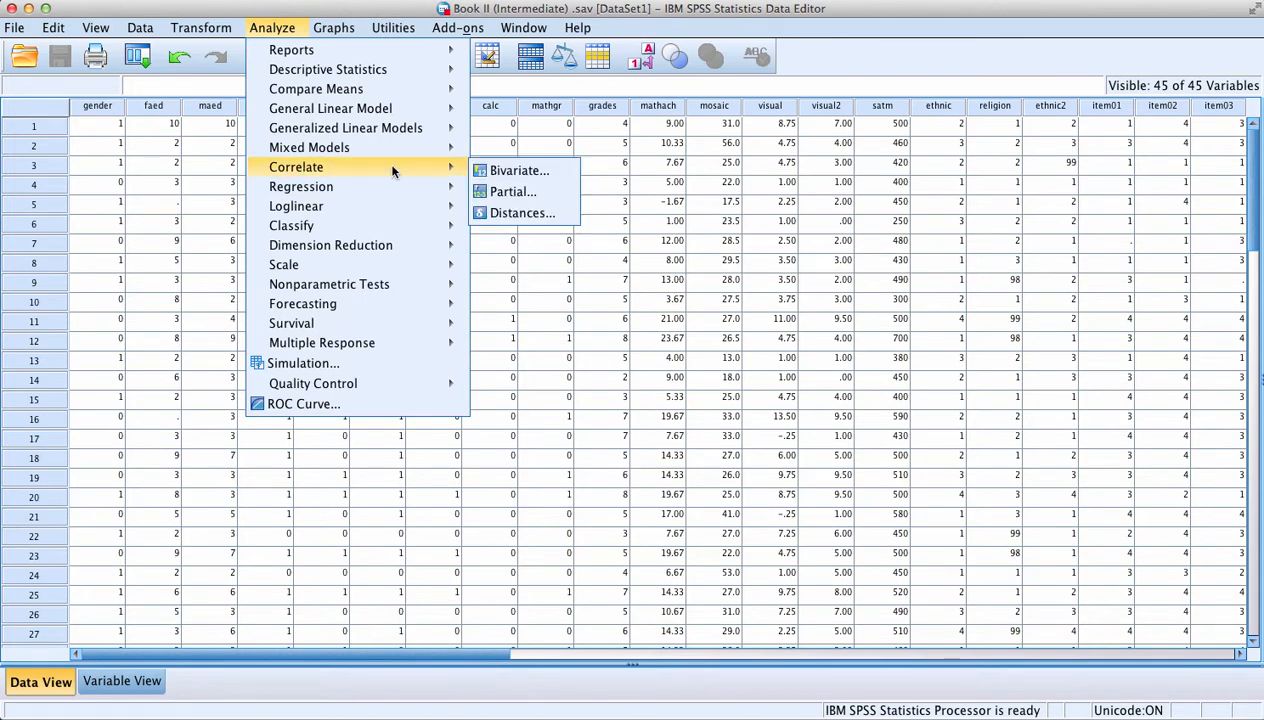
{"action": "left_click", "coordinate": [530, 167]}
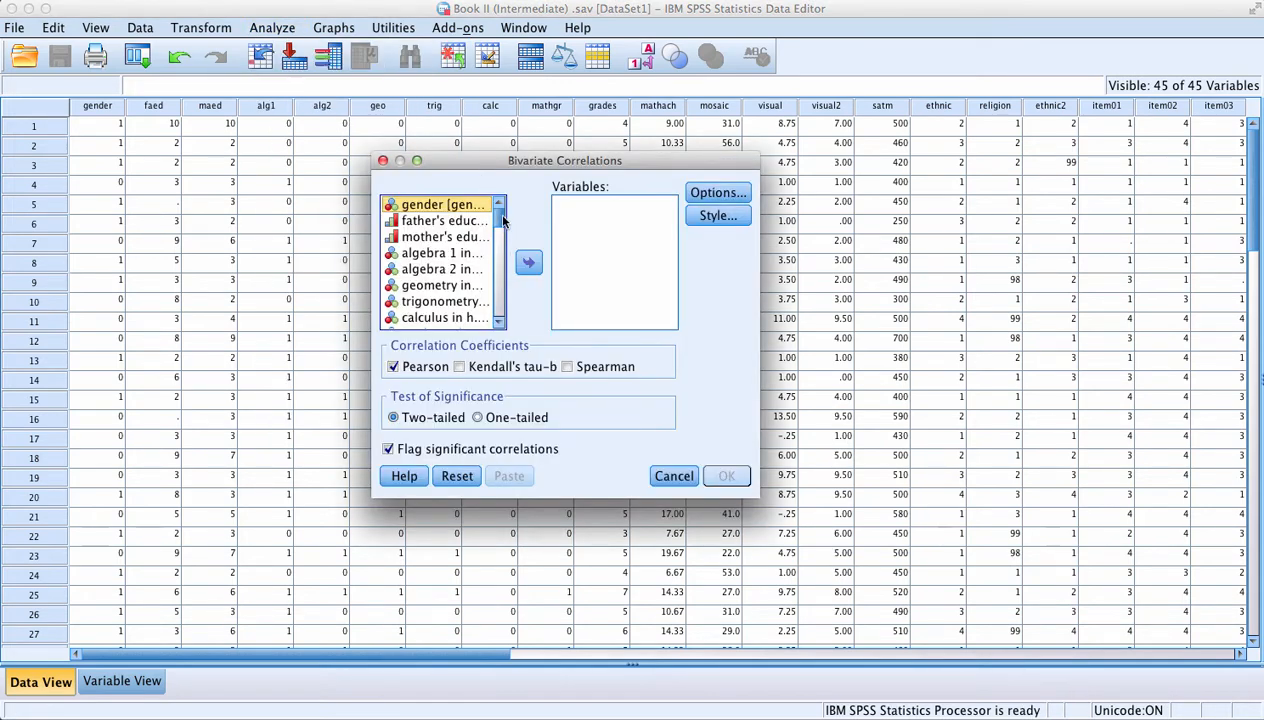
{"action": "left_click_drag", "start_coordinate": [497, 214], "coordinate": [497, 232]}
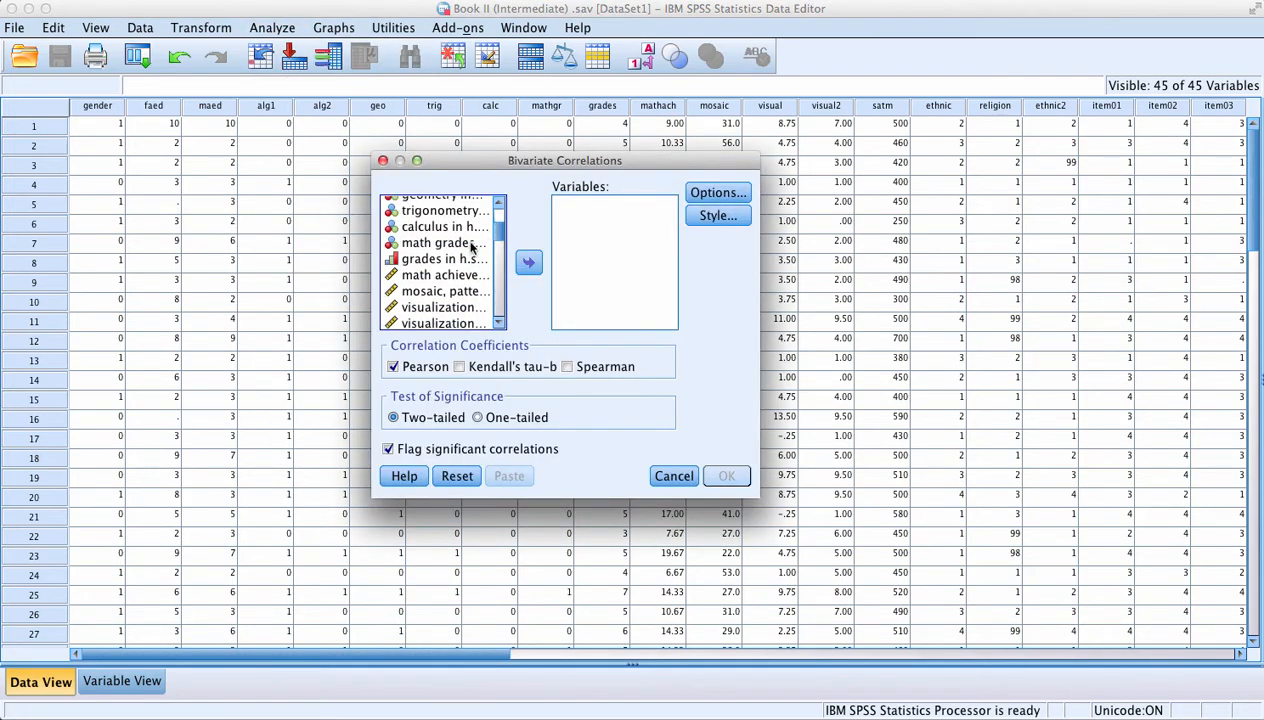
{"action": "left_click", "coordinate": [461, 258]}
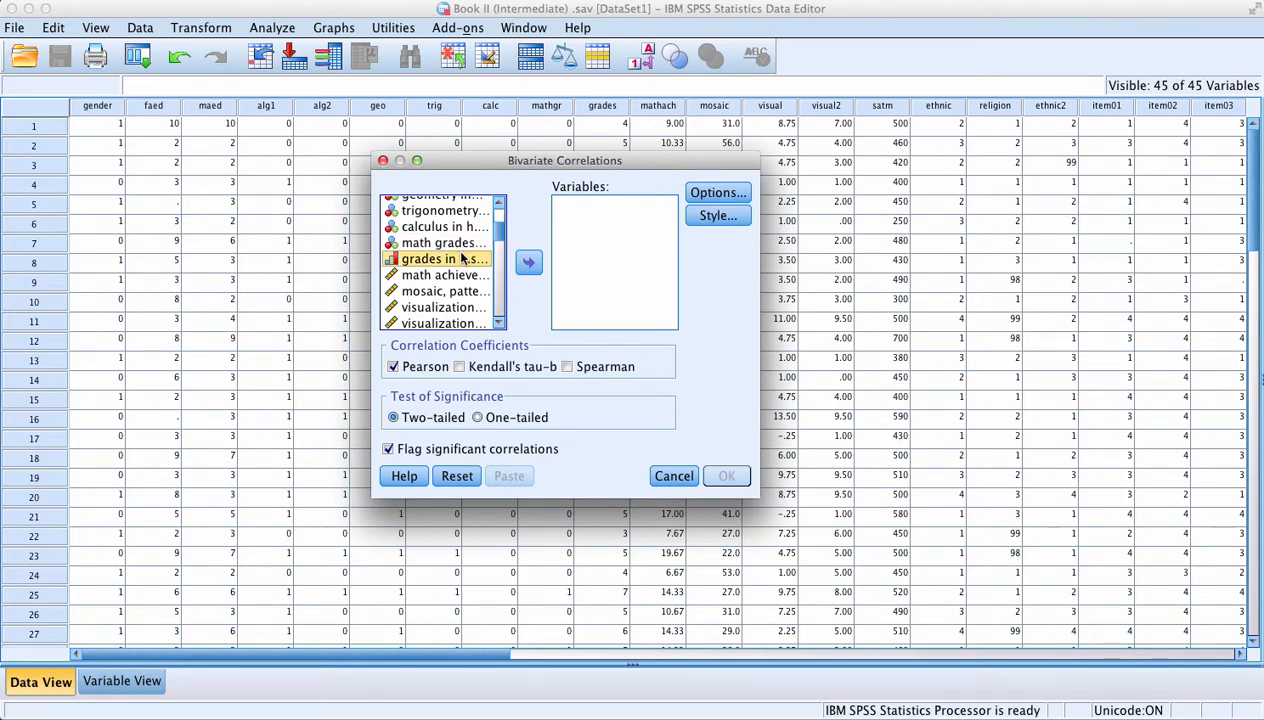
{"action": "double_click", "coordinate": [461, 258]}
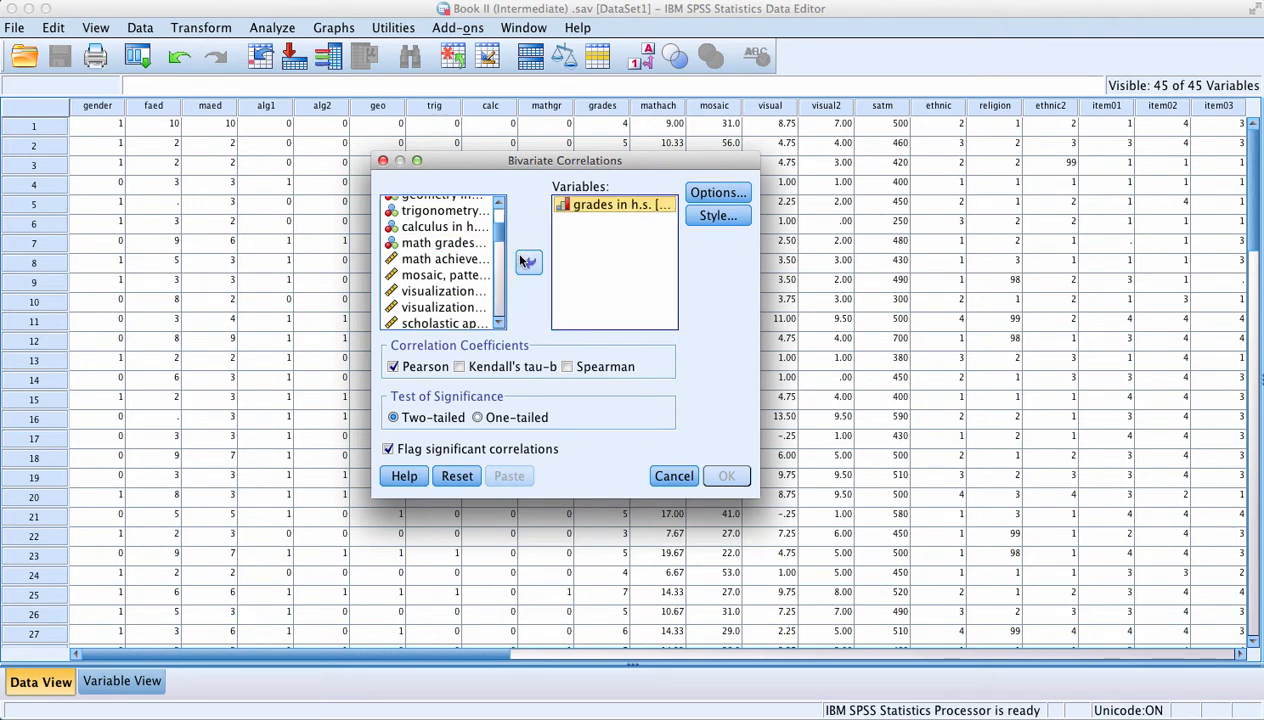
{"action": "left_click", "coordinate": [455, 260]}
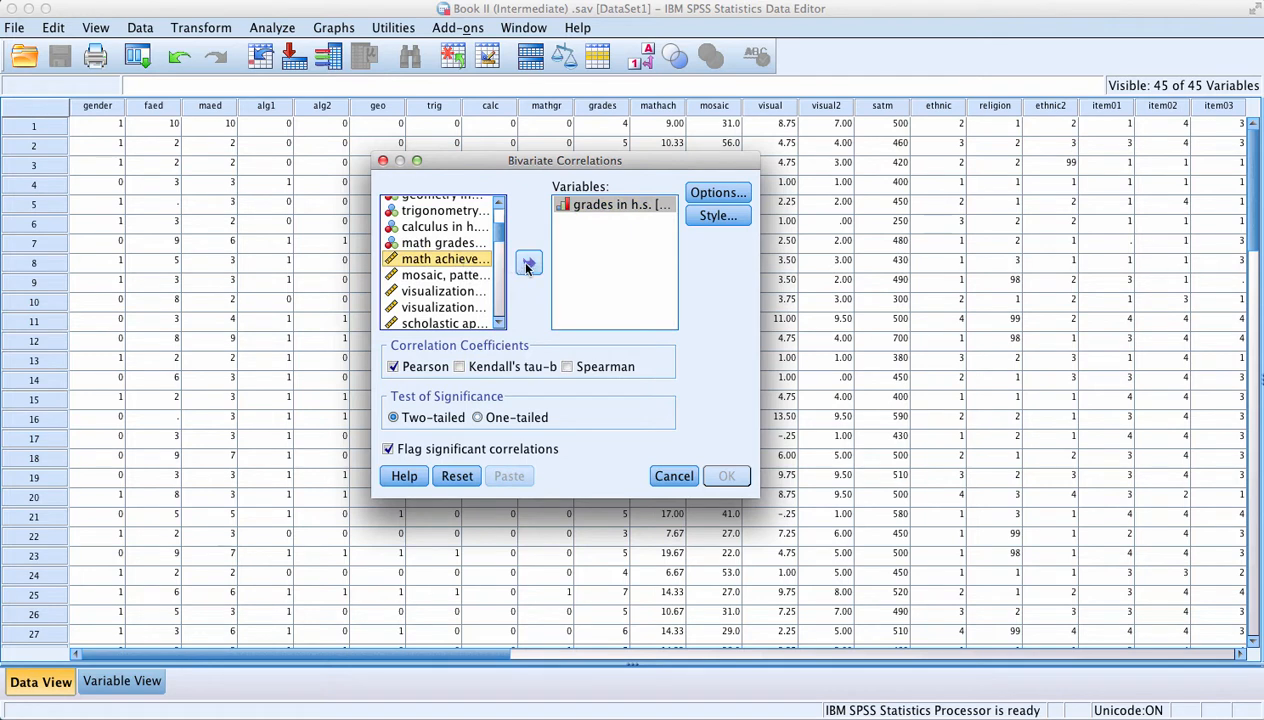
{"action": "left_click", "coordinate": [528, 262]}
{"action": "left_click", "coordinate": [452, 275]}
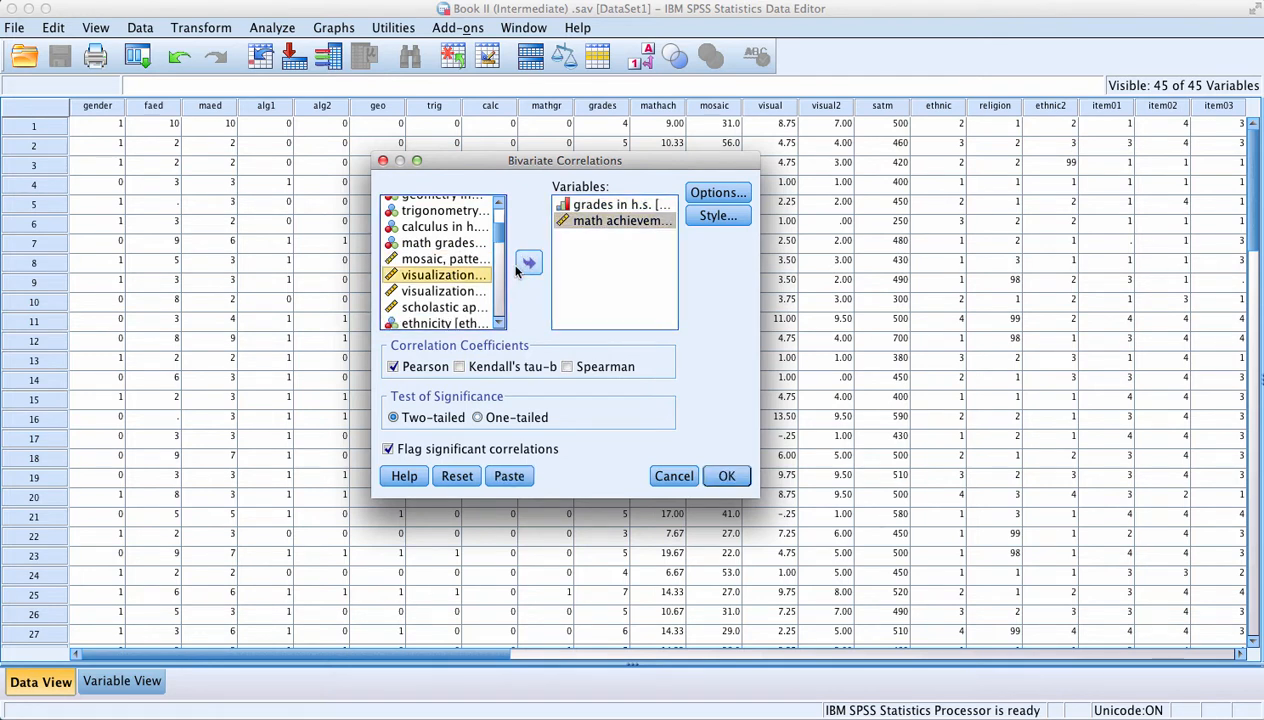
{"action": "left_click", "coordinate": [528, 262]}
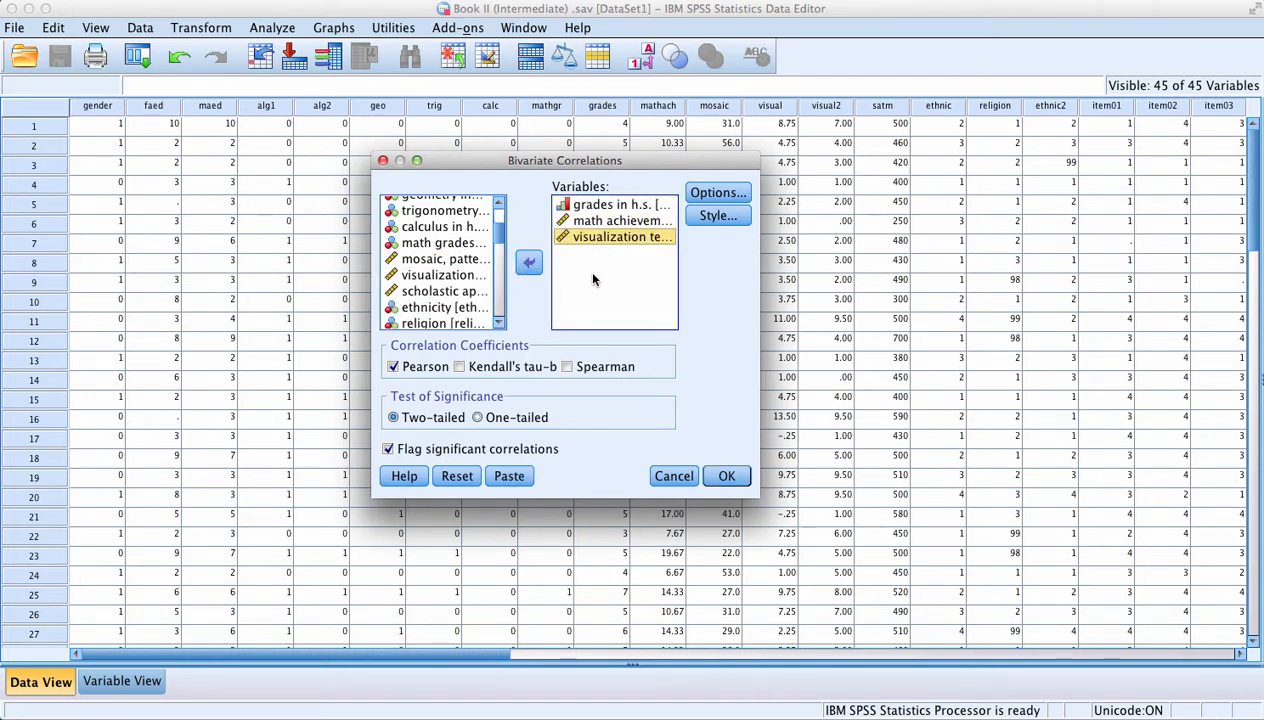
{"action": "left_click", "coordinate": [722, 480]}
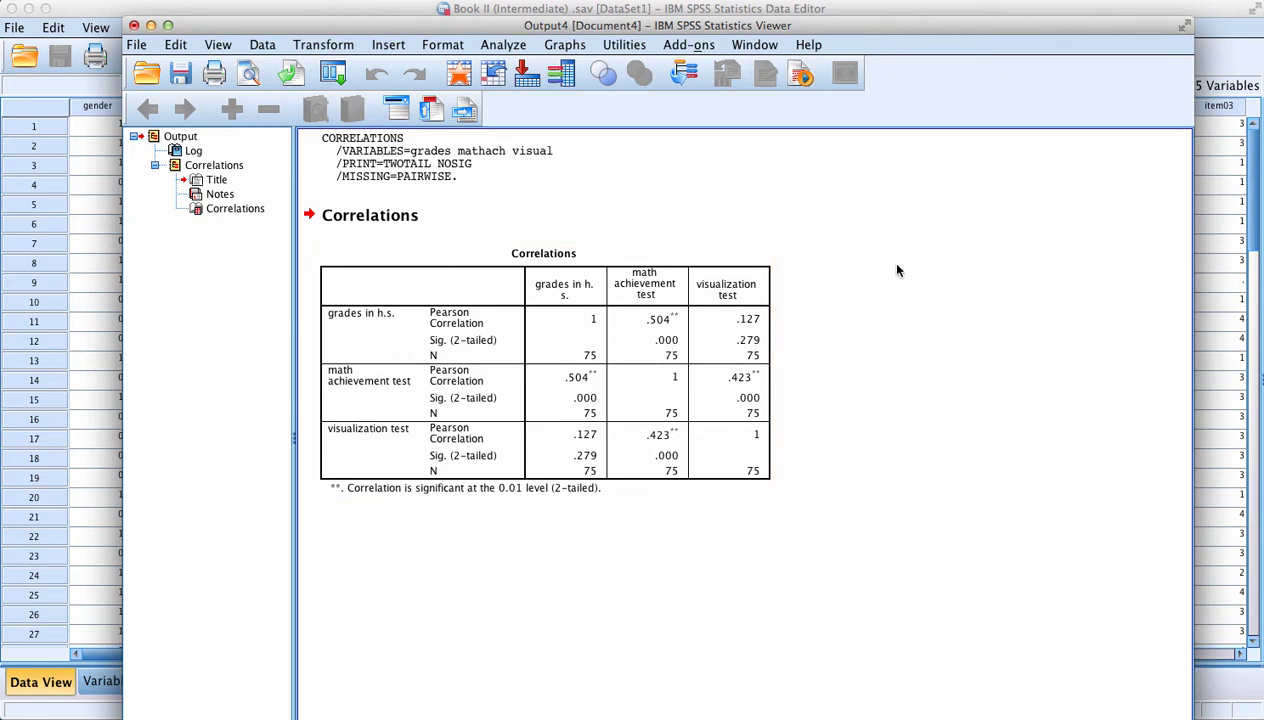
Step: Check the Correlations table for the three variables and close the output document without saving it
{"action": "left_click", "coordinate": [375, 485]}
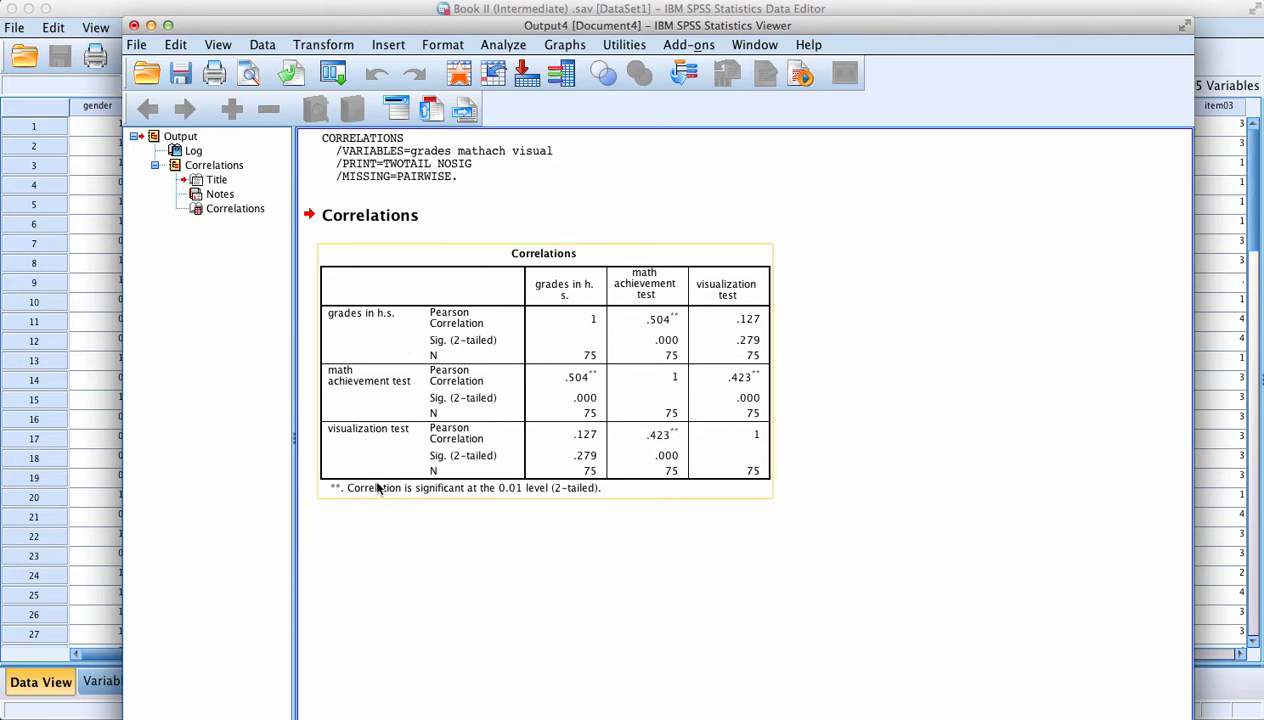
{"action": "left_click", "coordinate": [800, 428]}
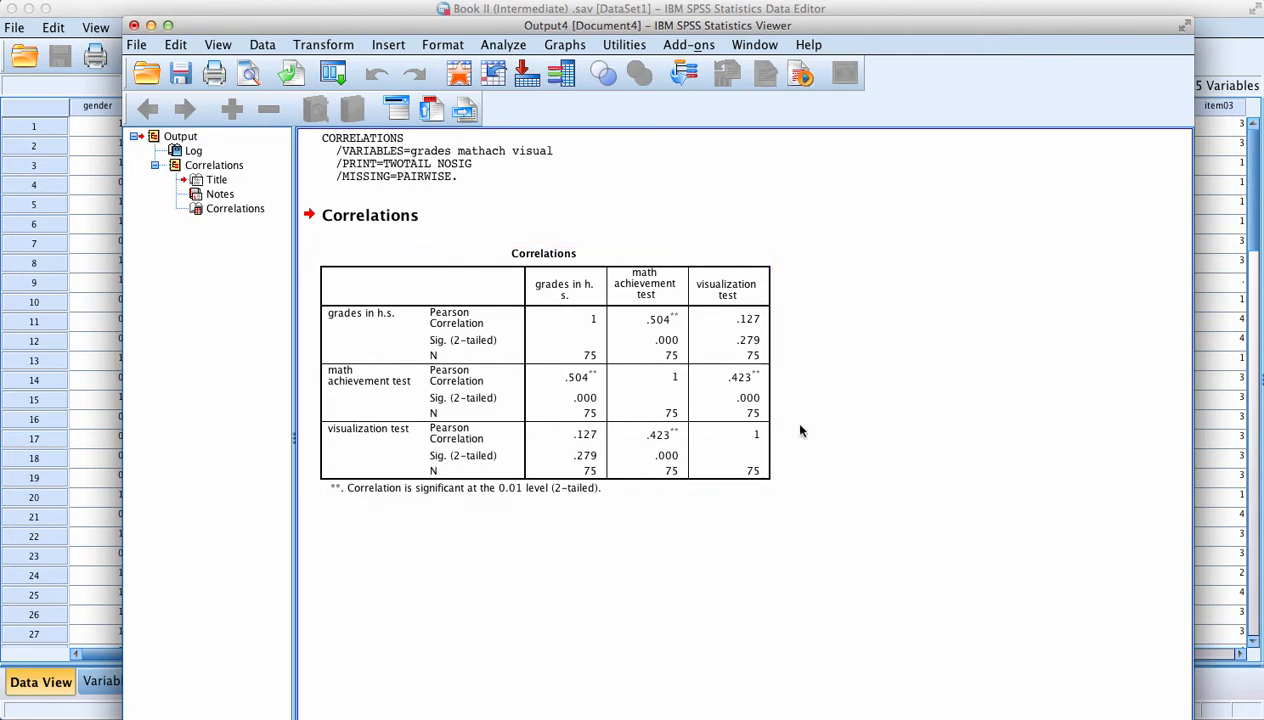
{"action": "left_click", "coordinate": [768, 316]}
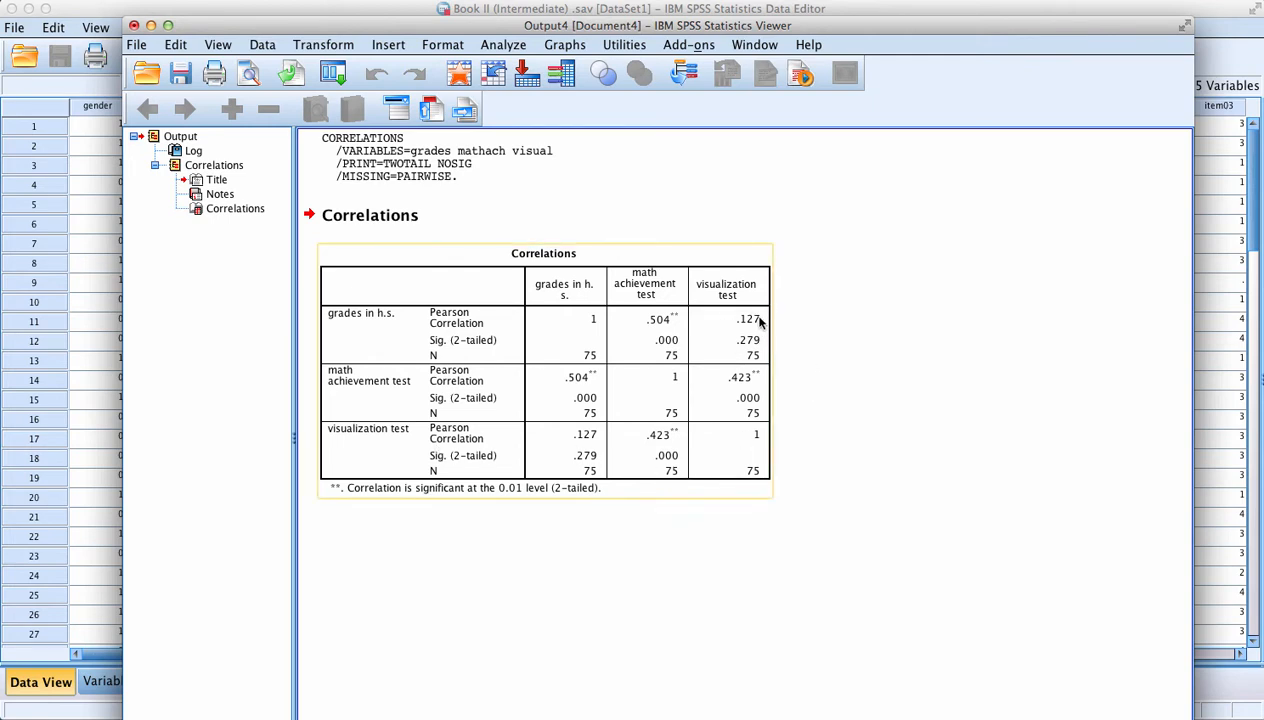
{"action": "left_click", "coordinate": [870, 335]}
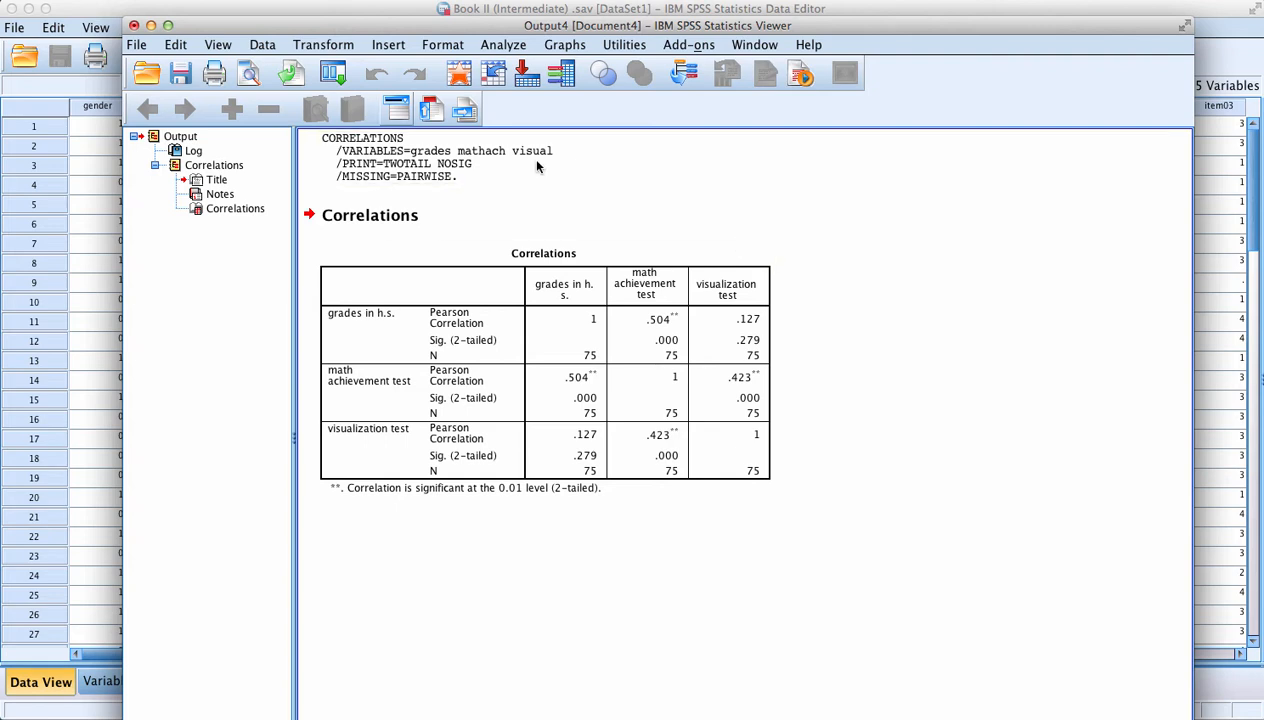
{"action": "left_click", "coordinate": [136, 44]}
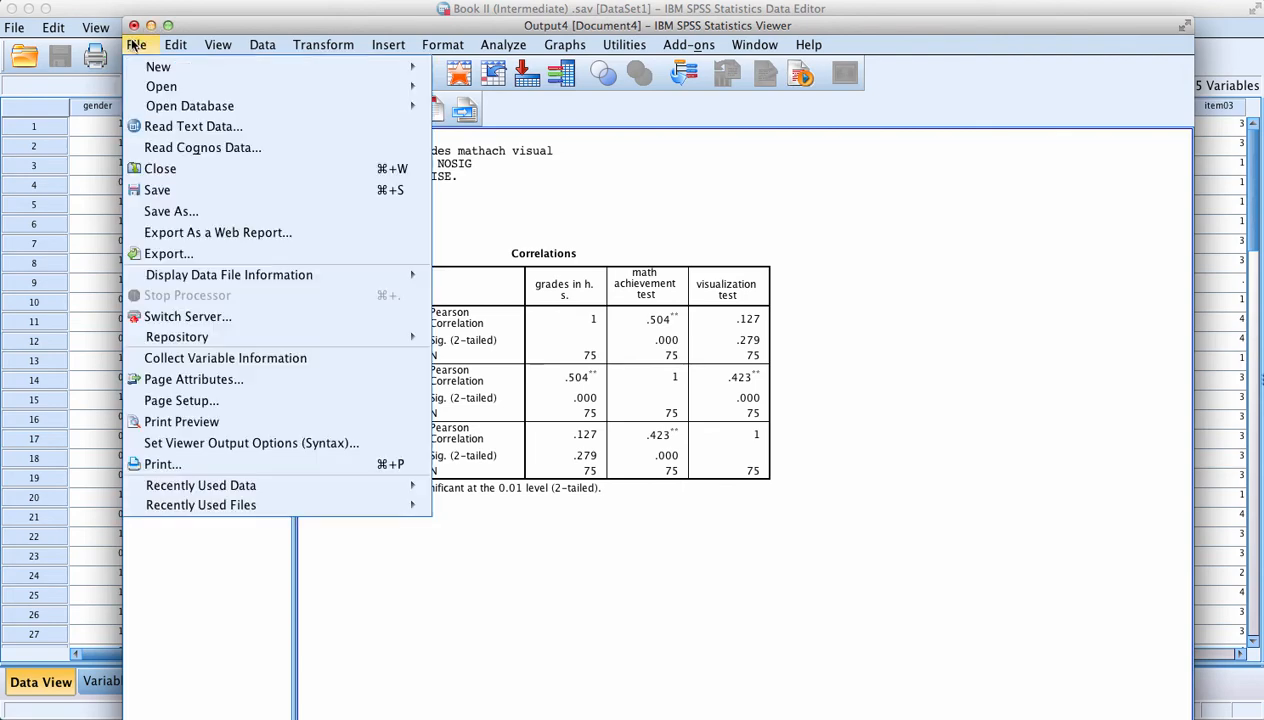
{"action": "left_click", "coordinate": [158, 168]}
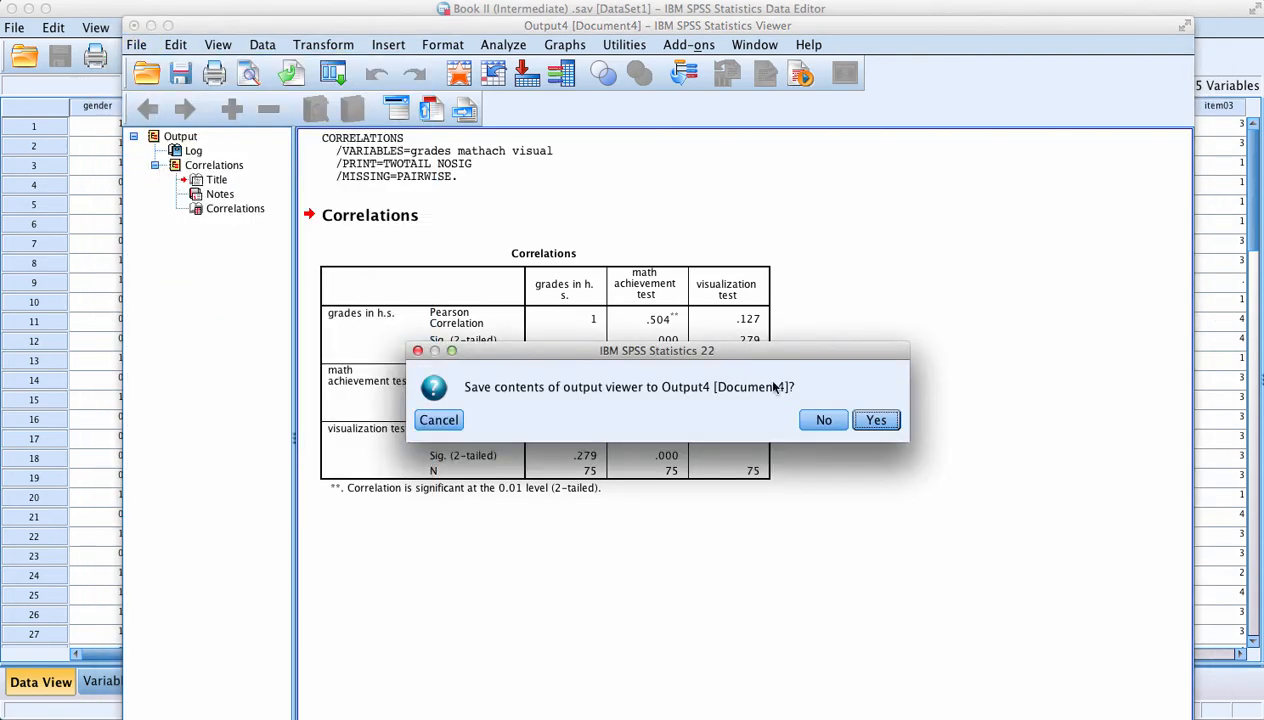
{"action": "left_click", "coordinate": [821, 420]}
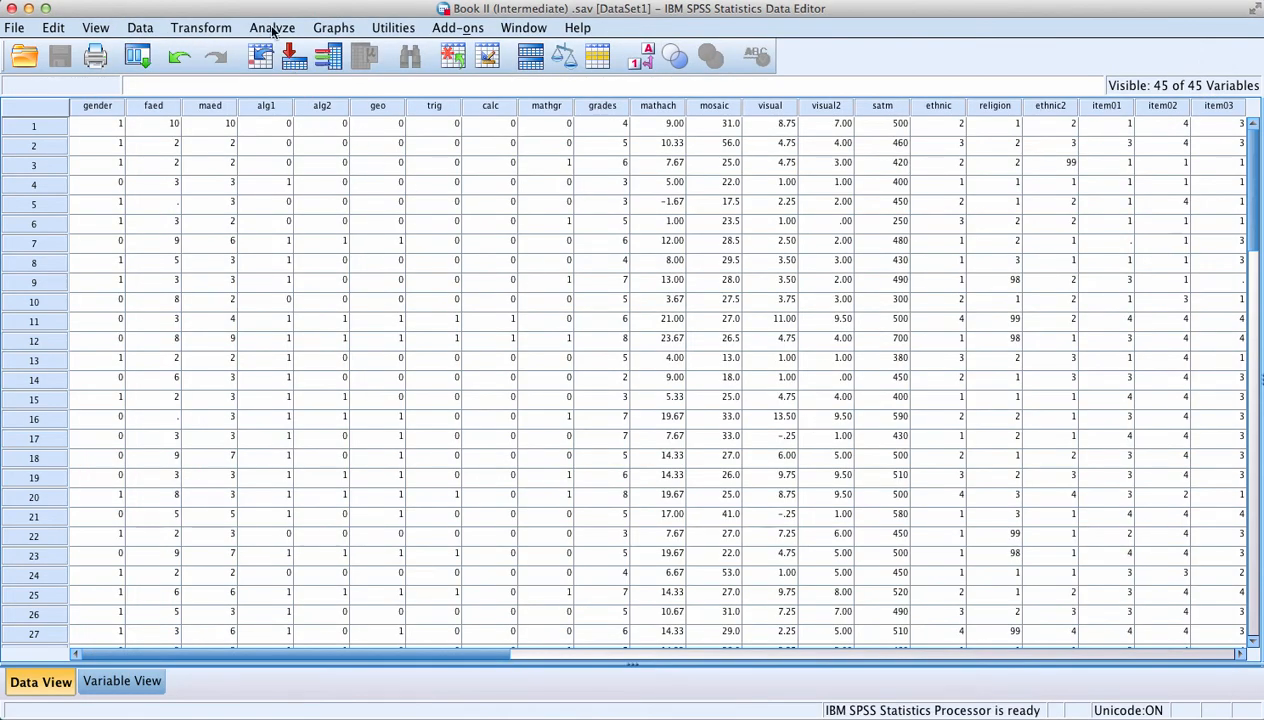
Step: Start a multivariate general linear model with grades in h.s., math achievement test and visualization test as dependent variables
{"action": "left_click", "coordinate": [272, 28]}
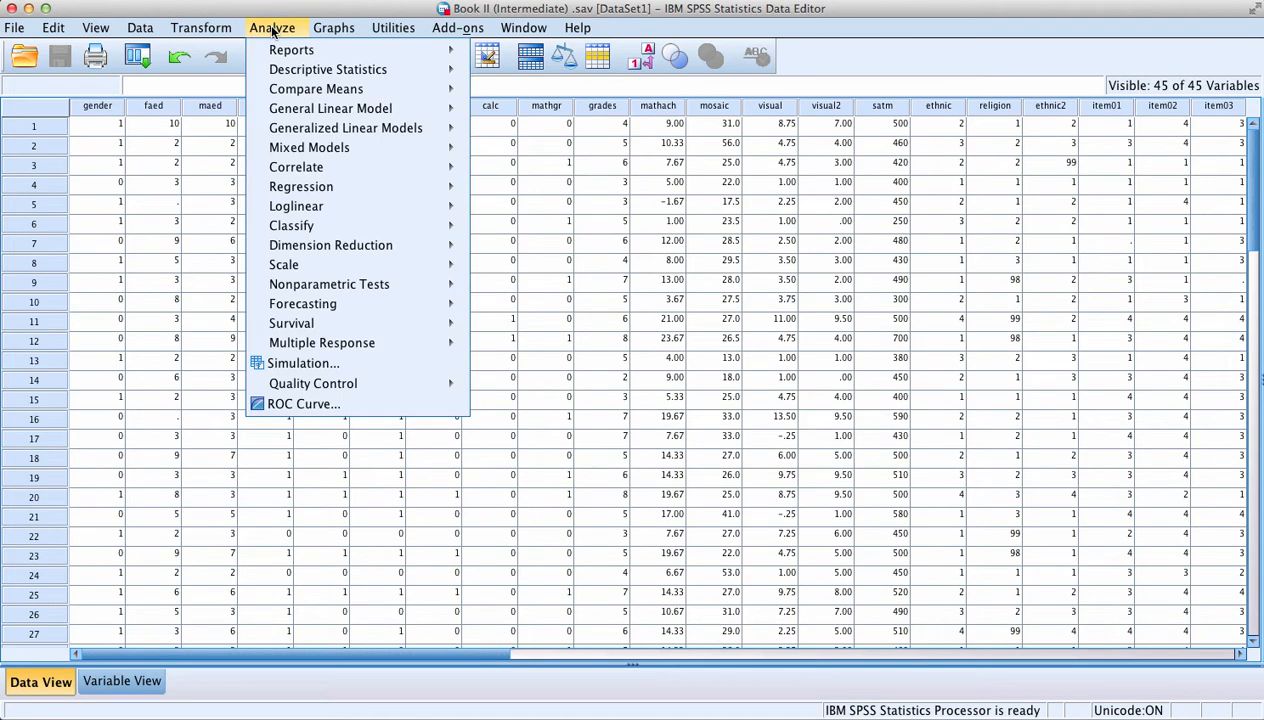
{"action": "mouse_move", "coordinate": [296, 112]}
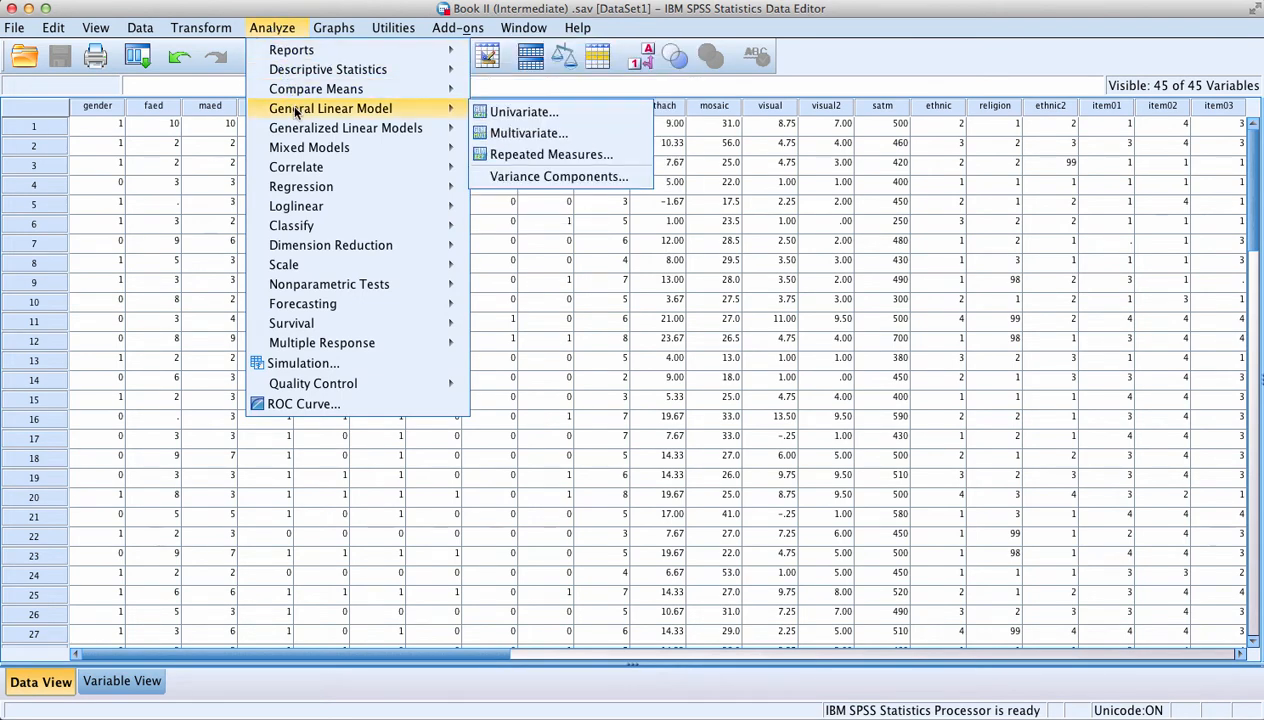
{"action": "left_click", "coordinate": [508, 140]}
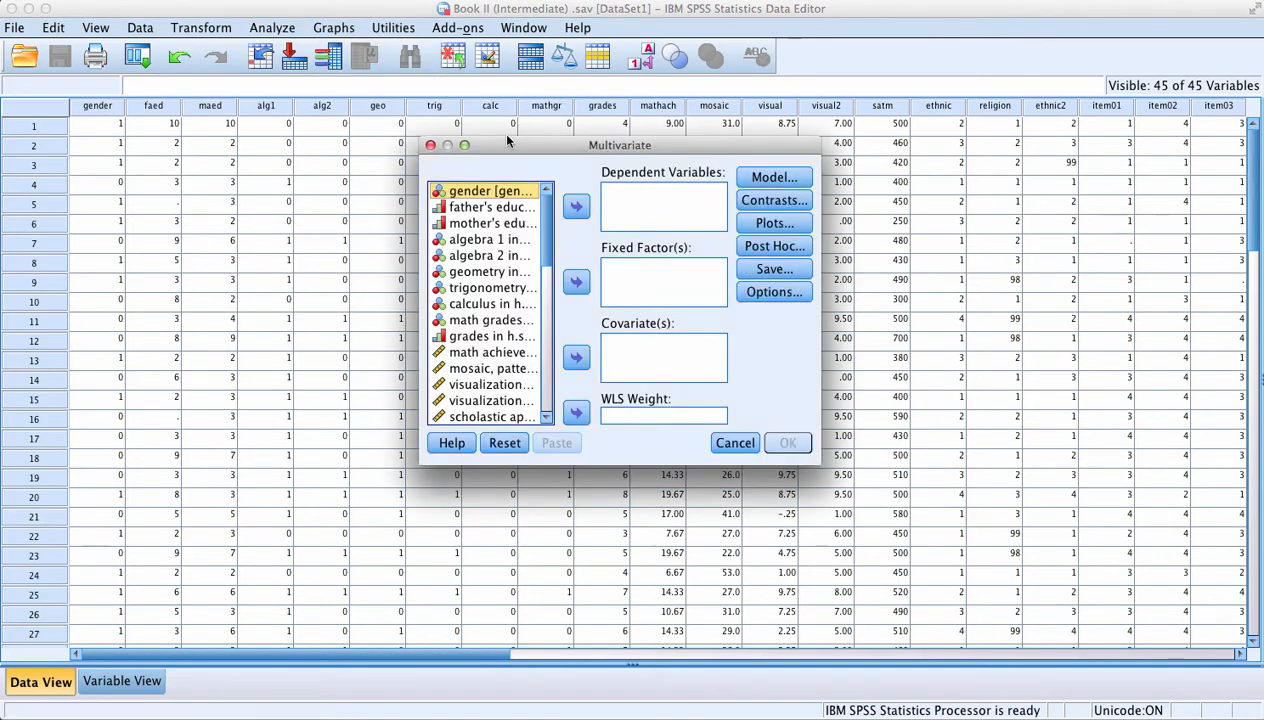
{"action": "left_click_drag", "start_coordinate": [507, 140], "coordinate": [486, 123]}
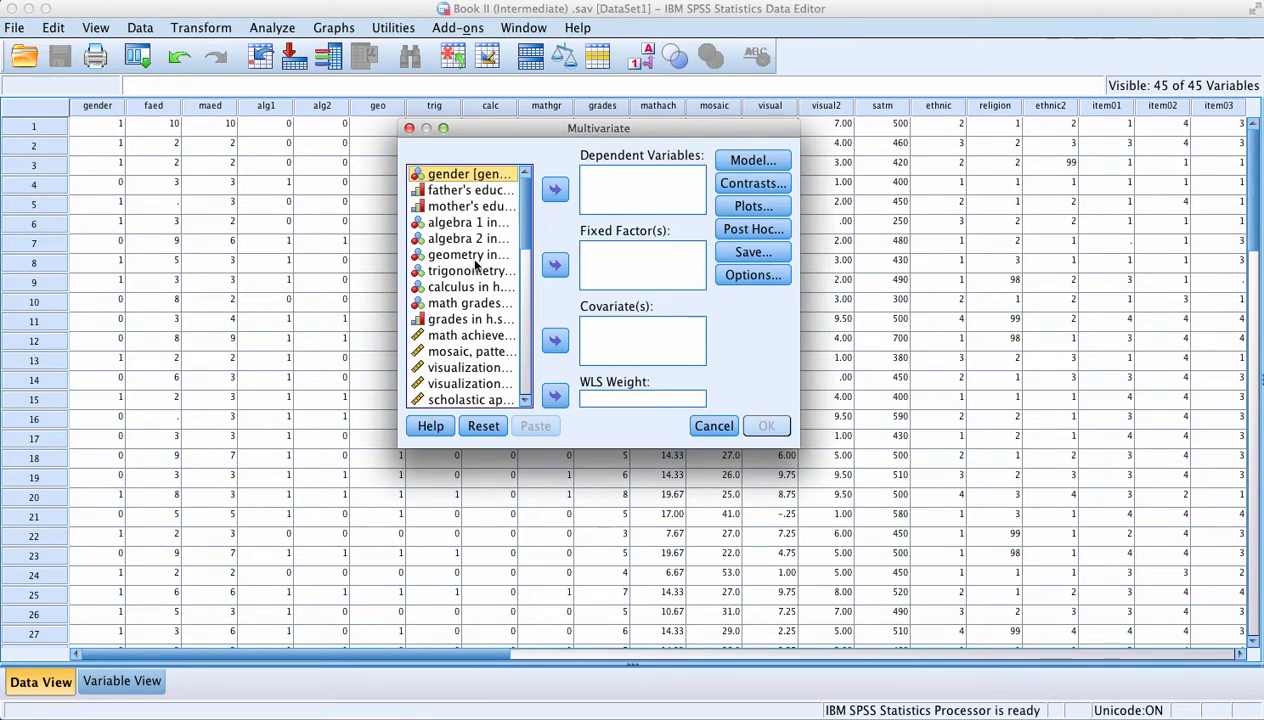
{"action": "left_click", "coordinate": [474, 320]}
{"action": "left_click", "coordinate": [555, 189]}
{"action": "left_click_drag", "start_coordinate": [528, 230], "coordinate": [528, 256]}
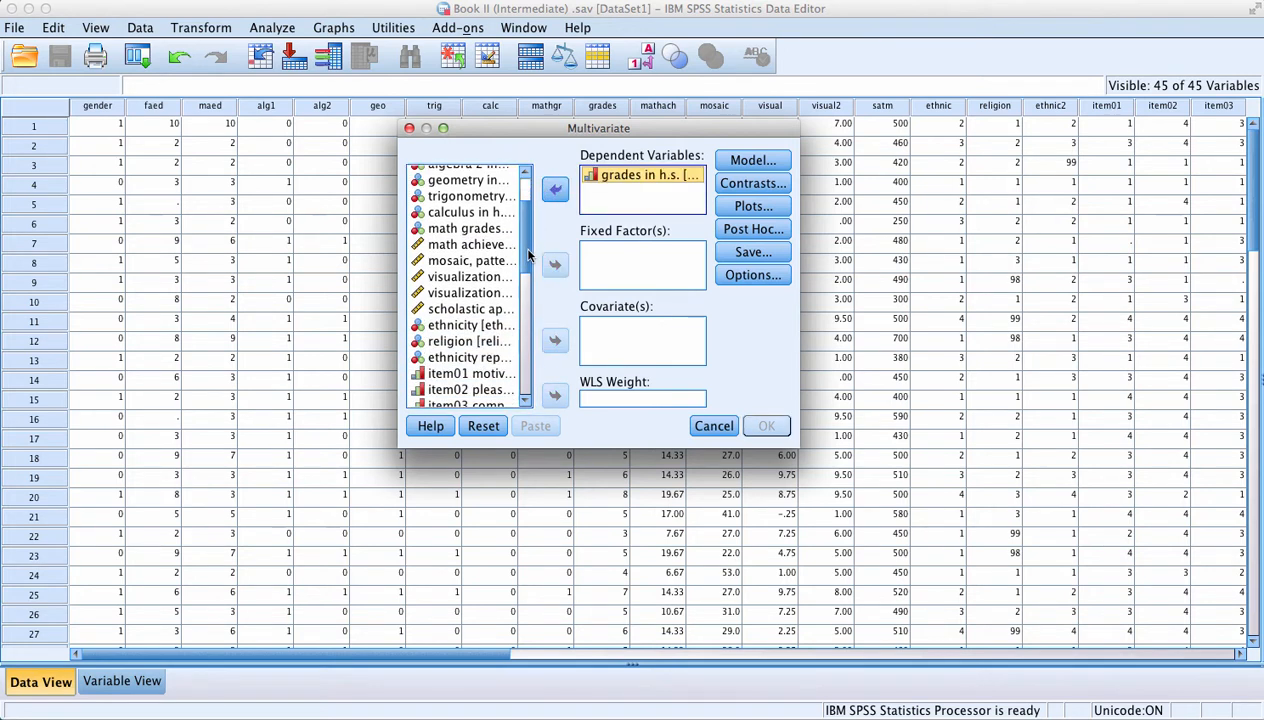
{"action": "left_click", "coordinate": [476, 245]}
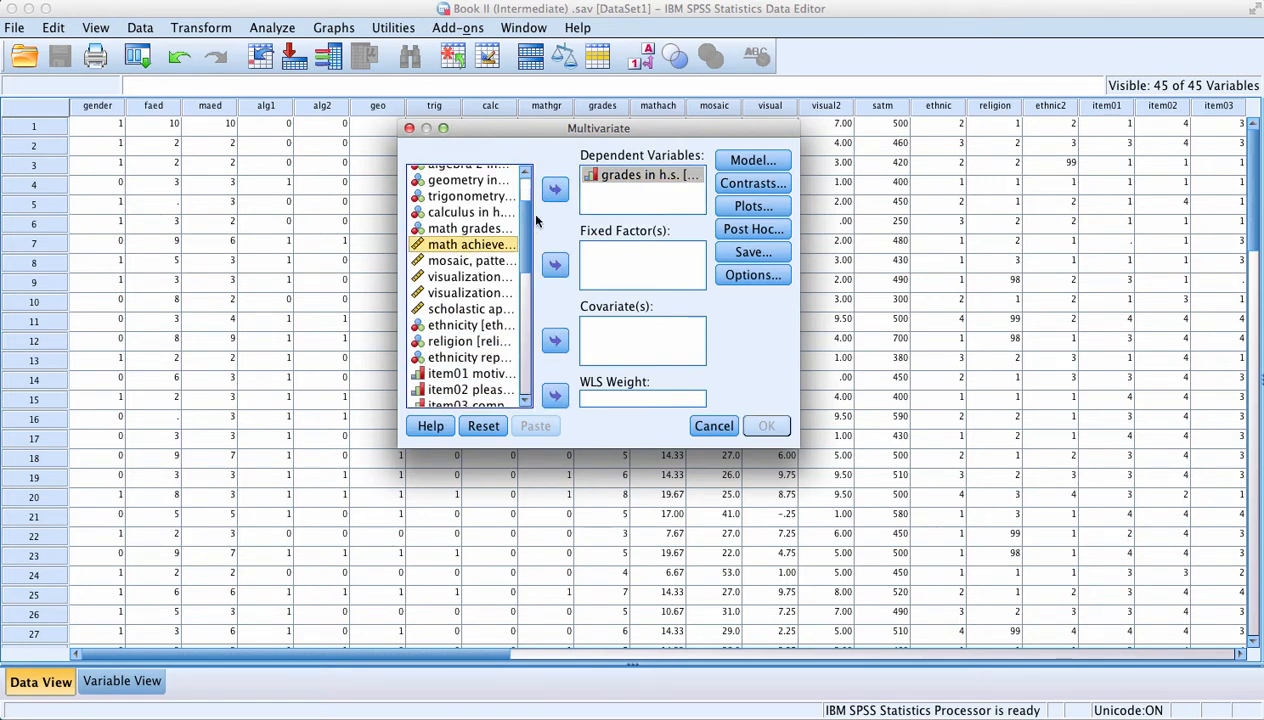
{"action": "left_click", "coordinate": [555, 189]}
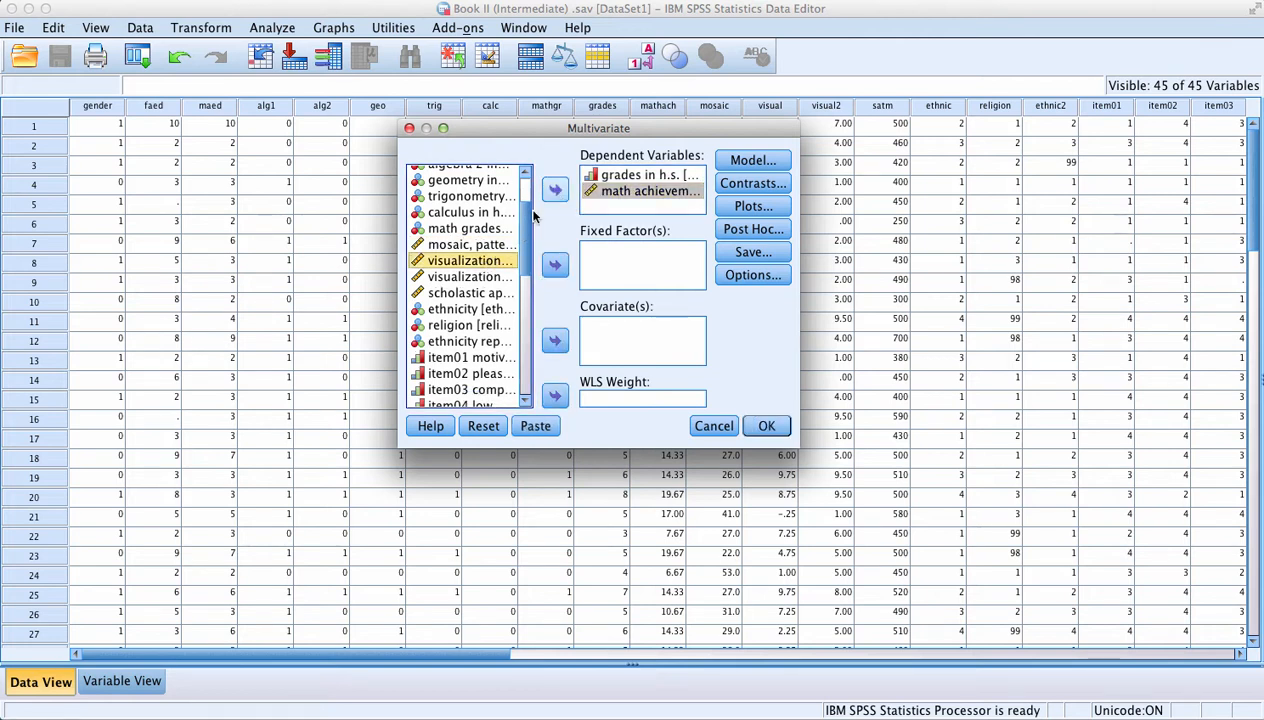
{"action": "left_click", "coordinate": [548, 192]}
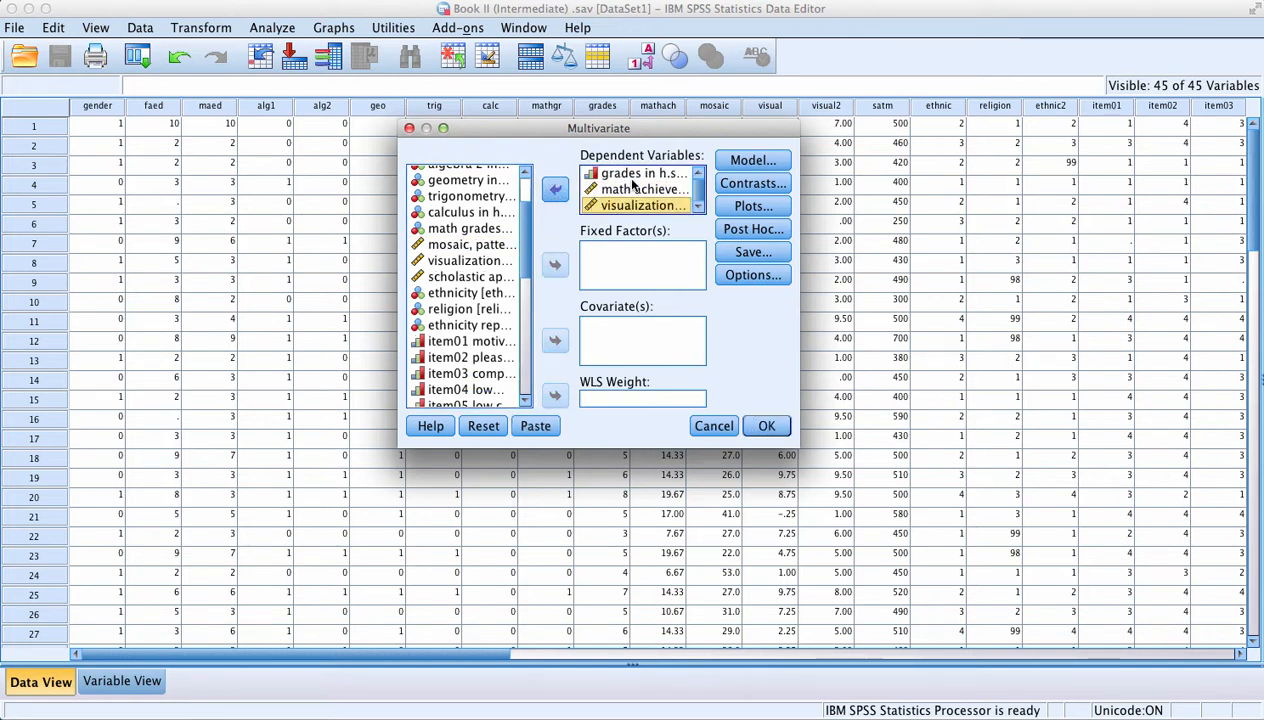
Step: Add the revised father's education variable (faedRevis) as the fixed factor of the multivariate model
{"action": "left_click_drag", "start_coordinate": [514, 231], "coordinate": [517, 356]}
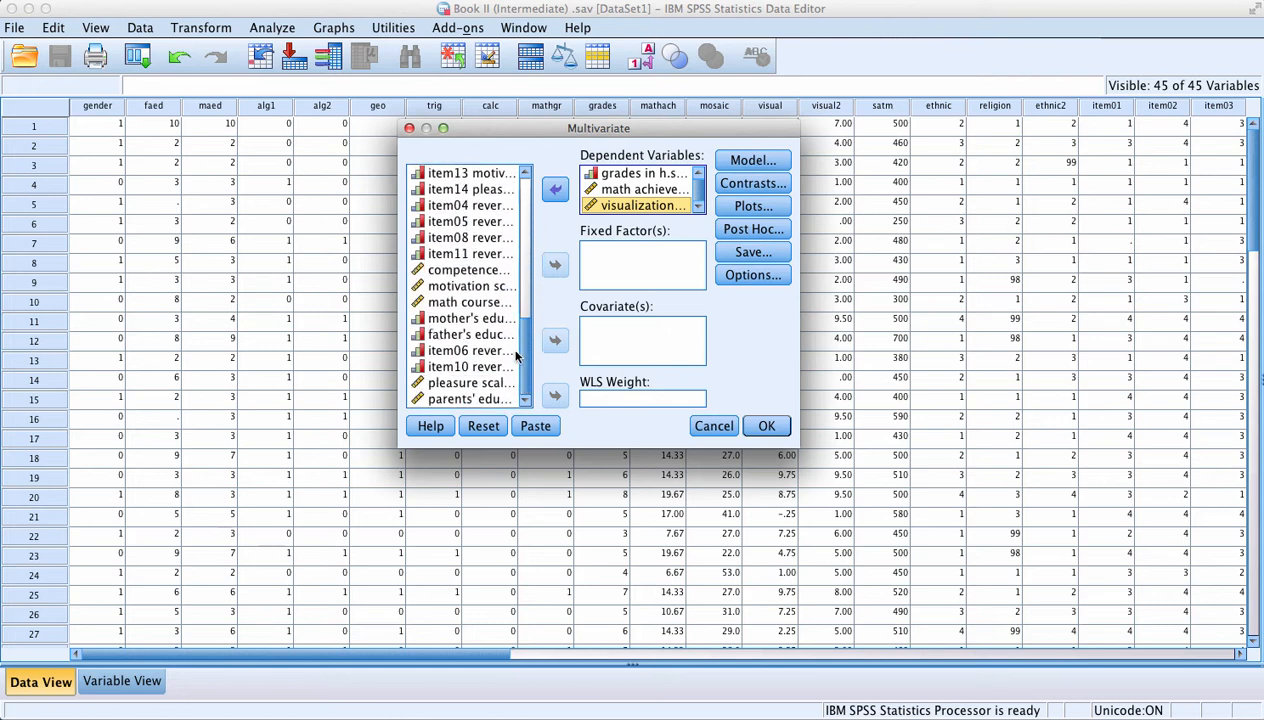
{"action": "left_click", "coordinate": [478, 384]}
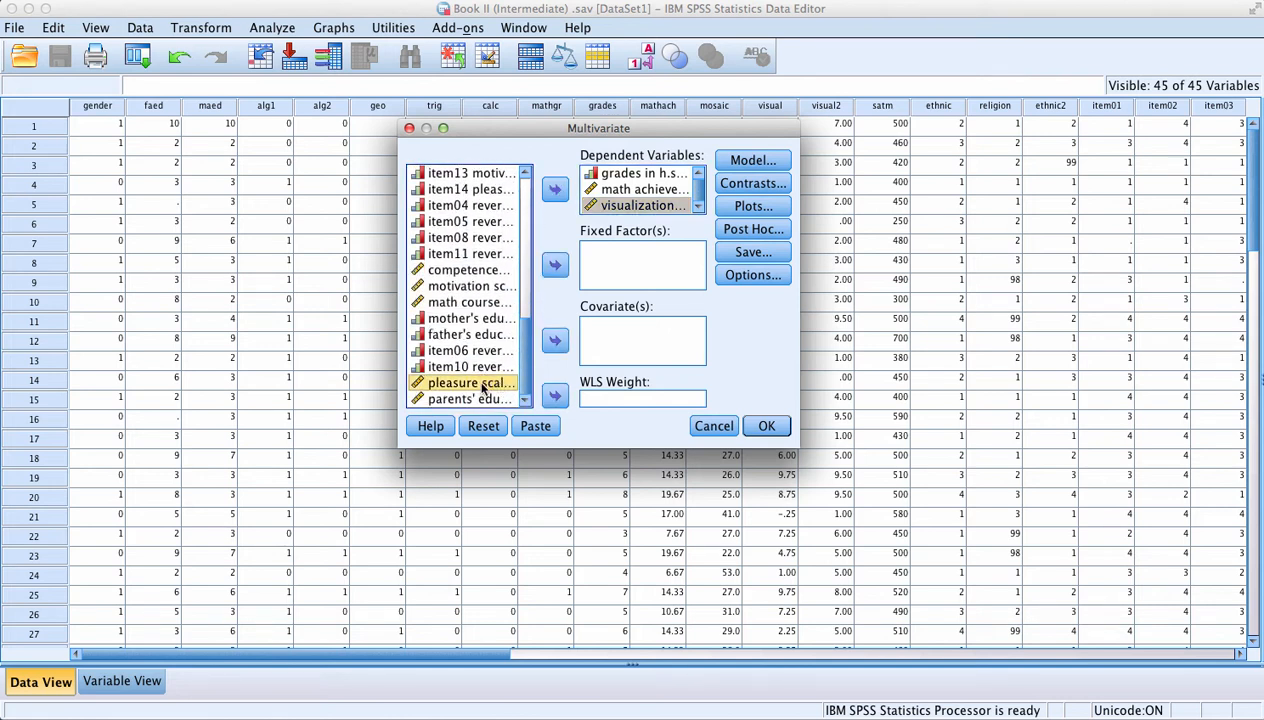
{"action": "left_click", "coordinate": [470, 334]}
{"action": "left_click", "coordinate": [554, 265]}
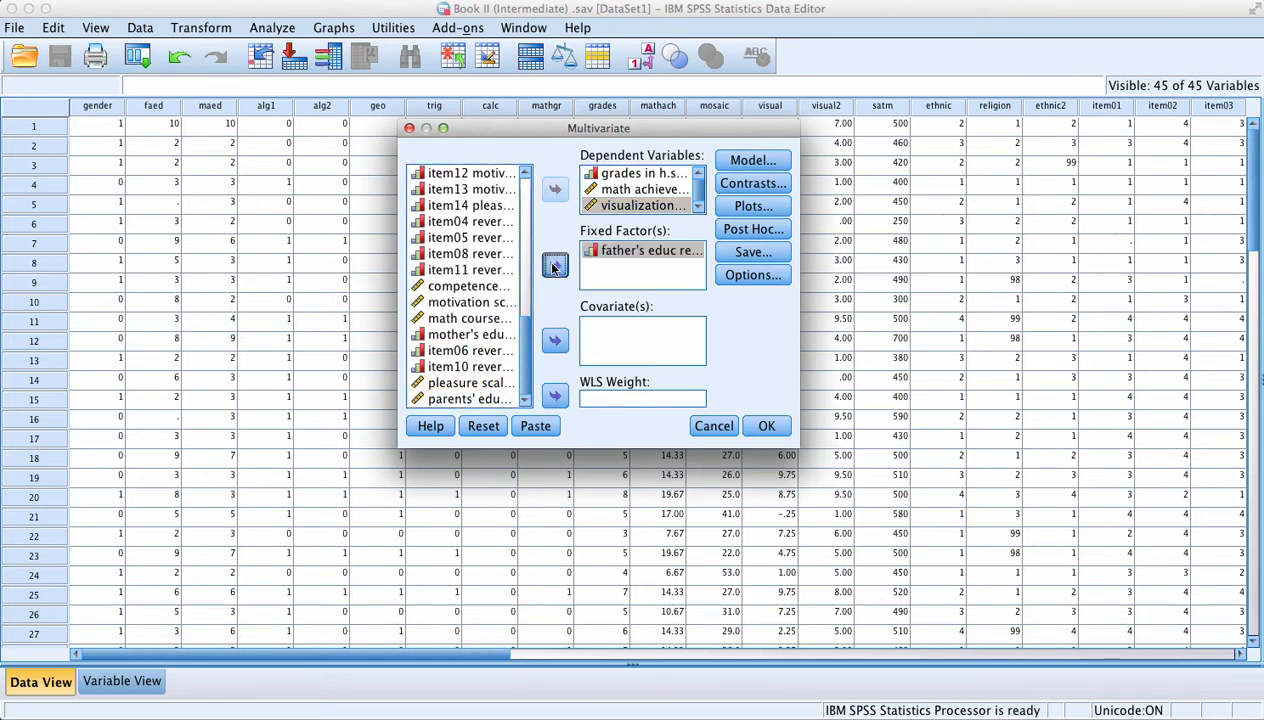
{"action": "left_click", "coordinate": [618, 258]}
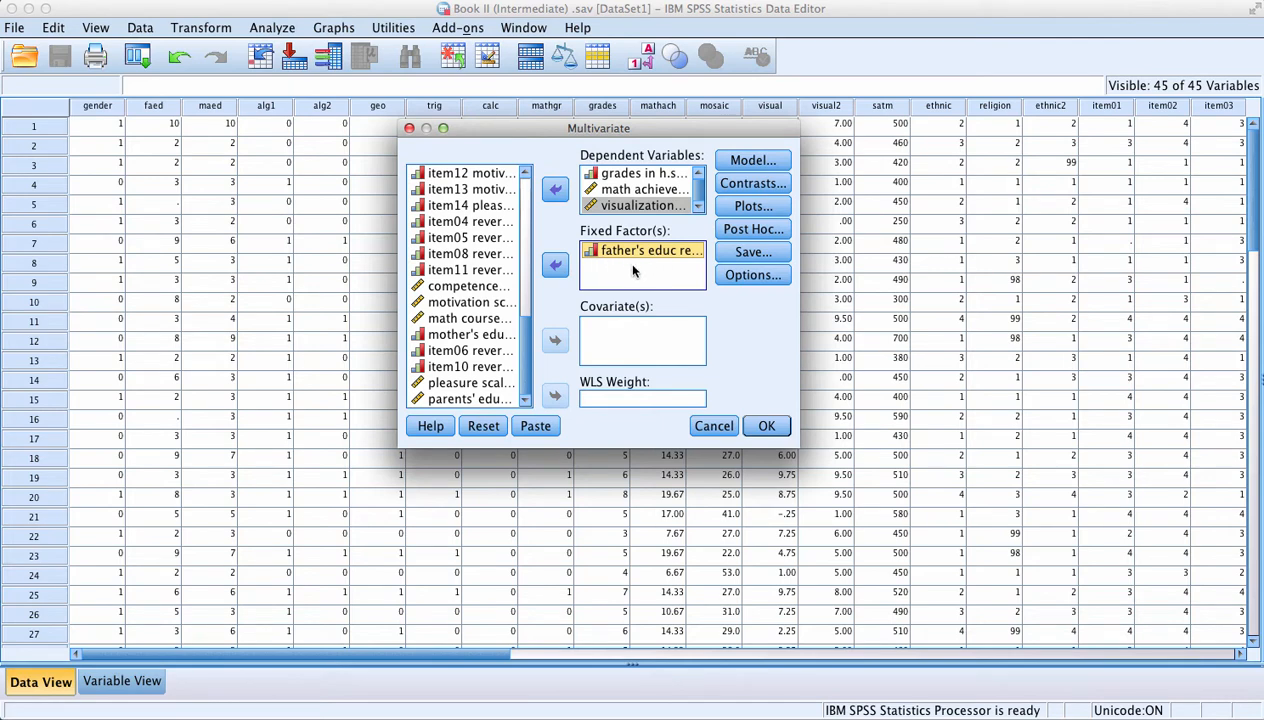
Step: Request Tukey post hoc comparisons for the faedRevis factor
{"action": "left_click", "coordinate": [746, 232]}
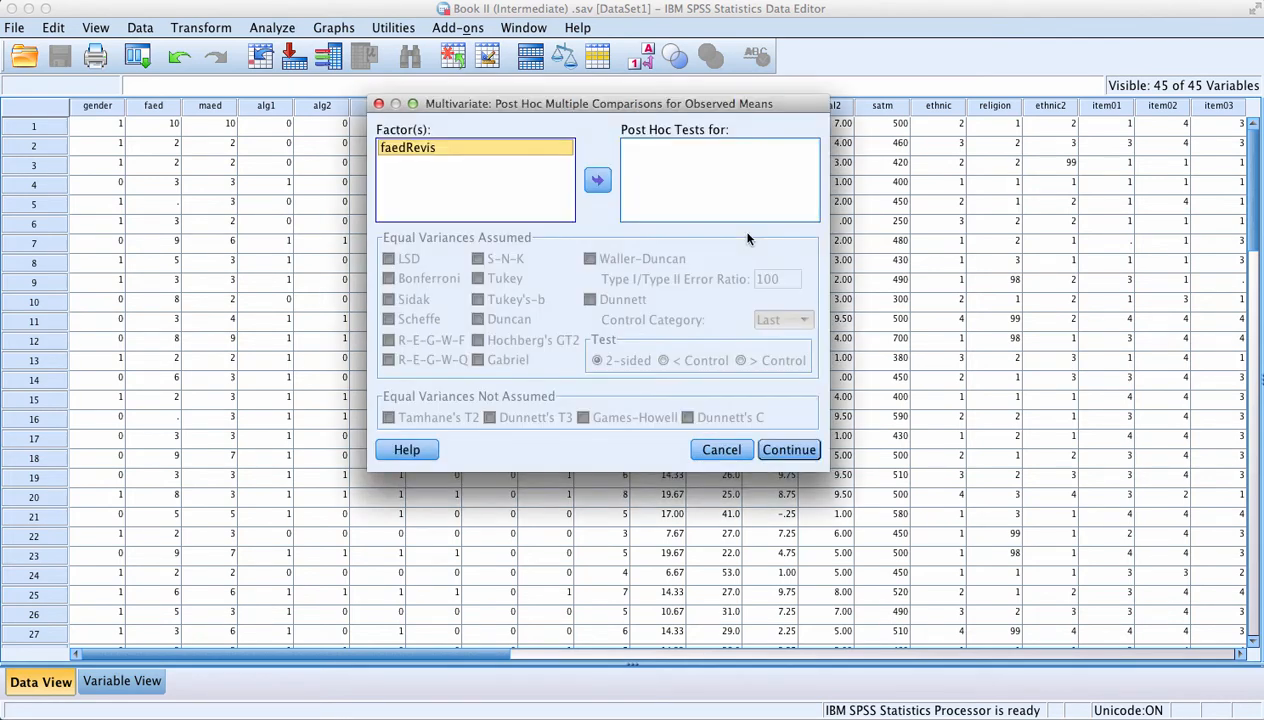
{"action": "left_click", "coordinate": [597, 180]}
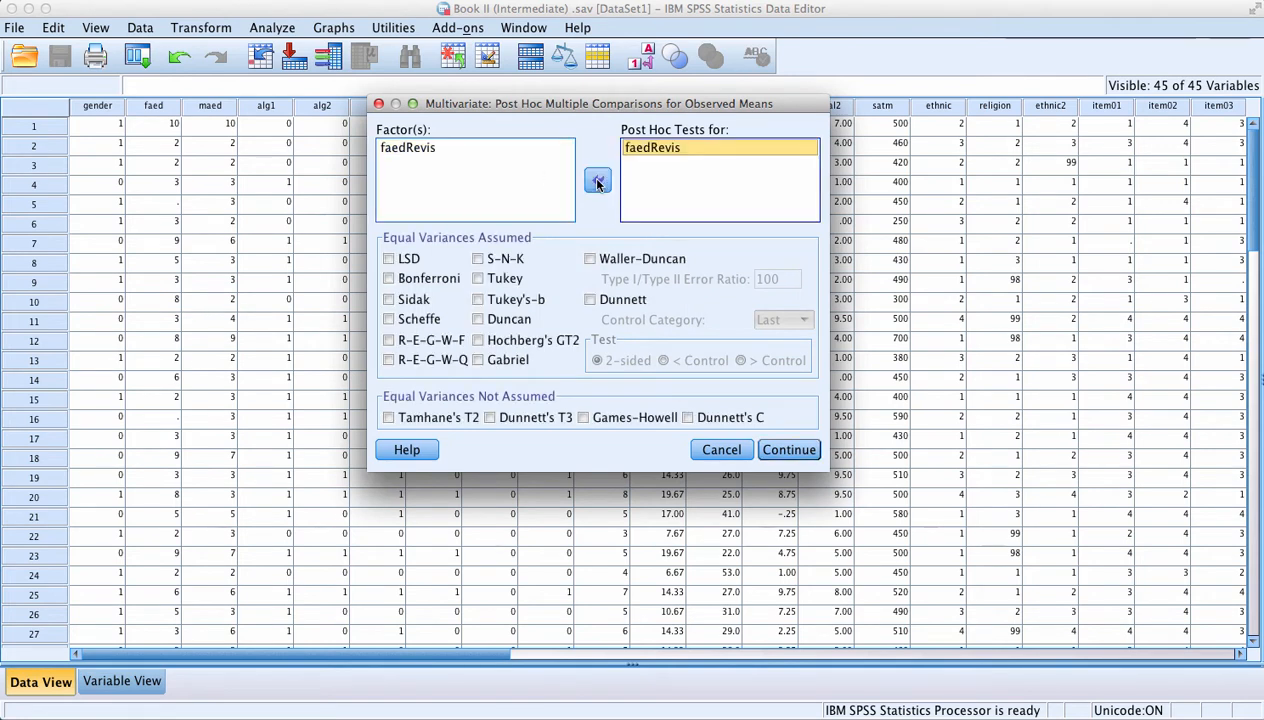
{"action": "left_click", "coordinate": [492, 278]}
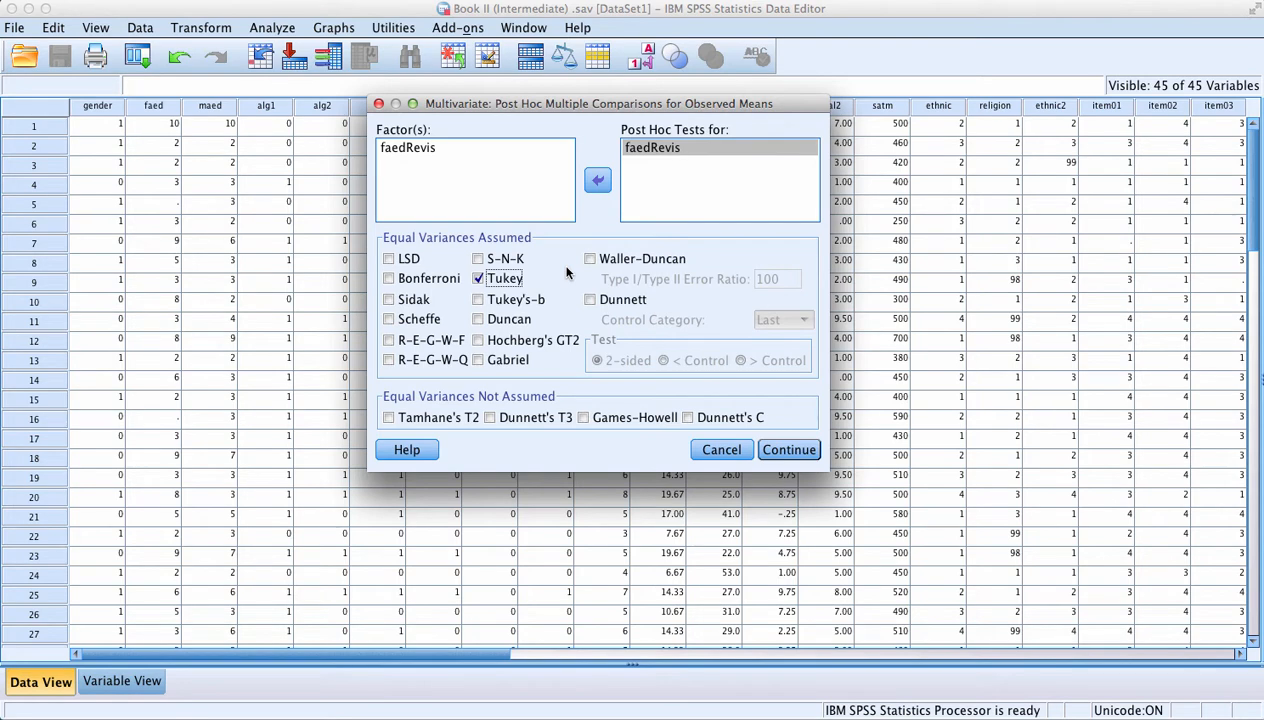
{"action": "left_click", "coordinate": [787, 451]}
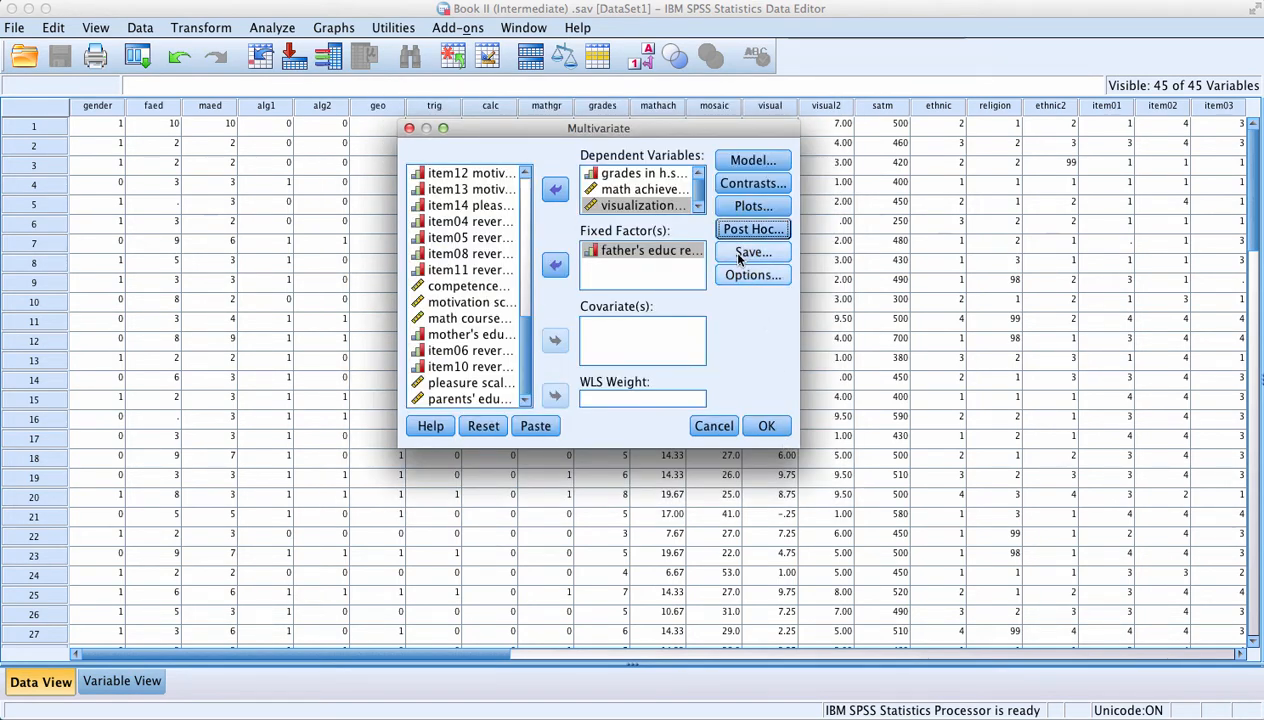
Step: Set the multivariate options to display estimated marginal means for faedRevis
{"action": "left_click", "coordinate": [735, 274]}
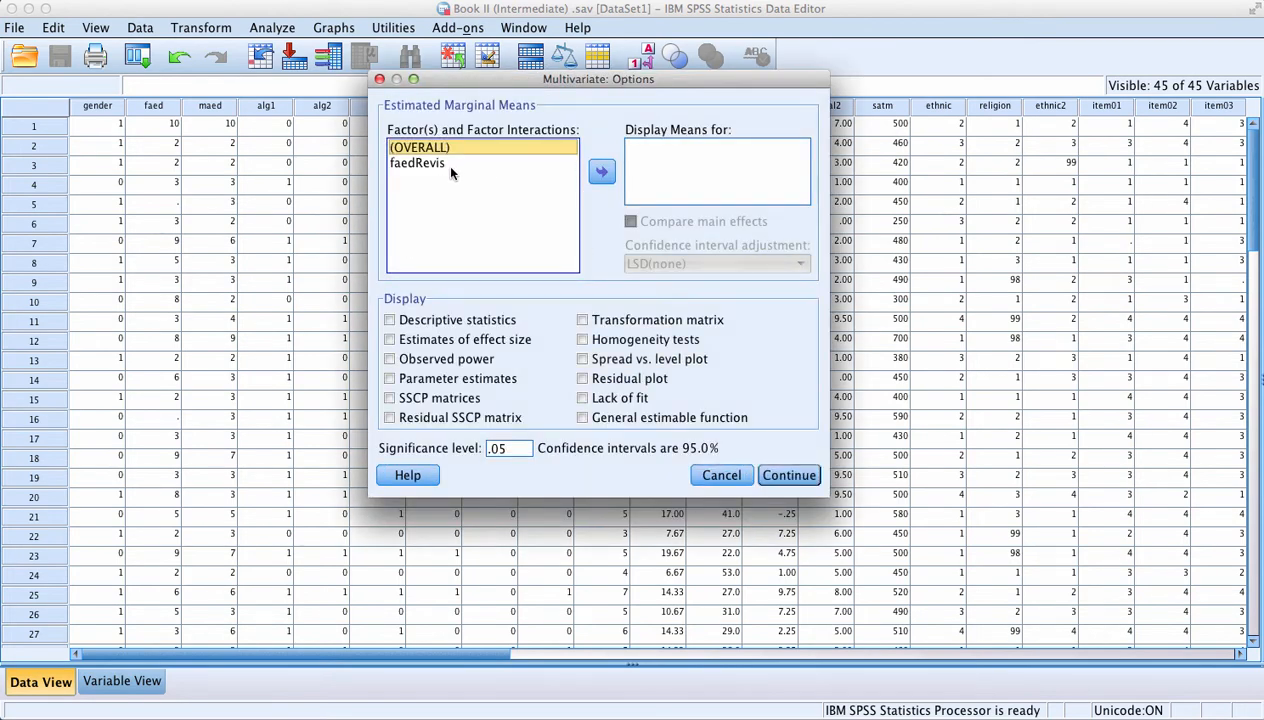
{"action": "left_click", "coordinate": [412, 163]}
{"action": "left_click", "coordinate": [601, 173]}
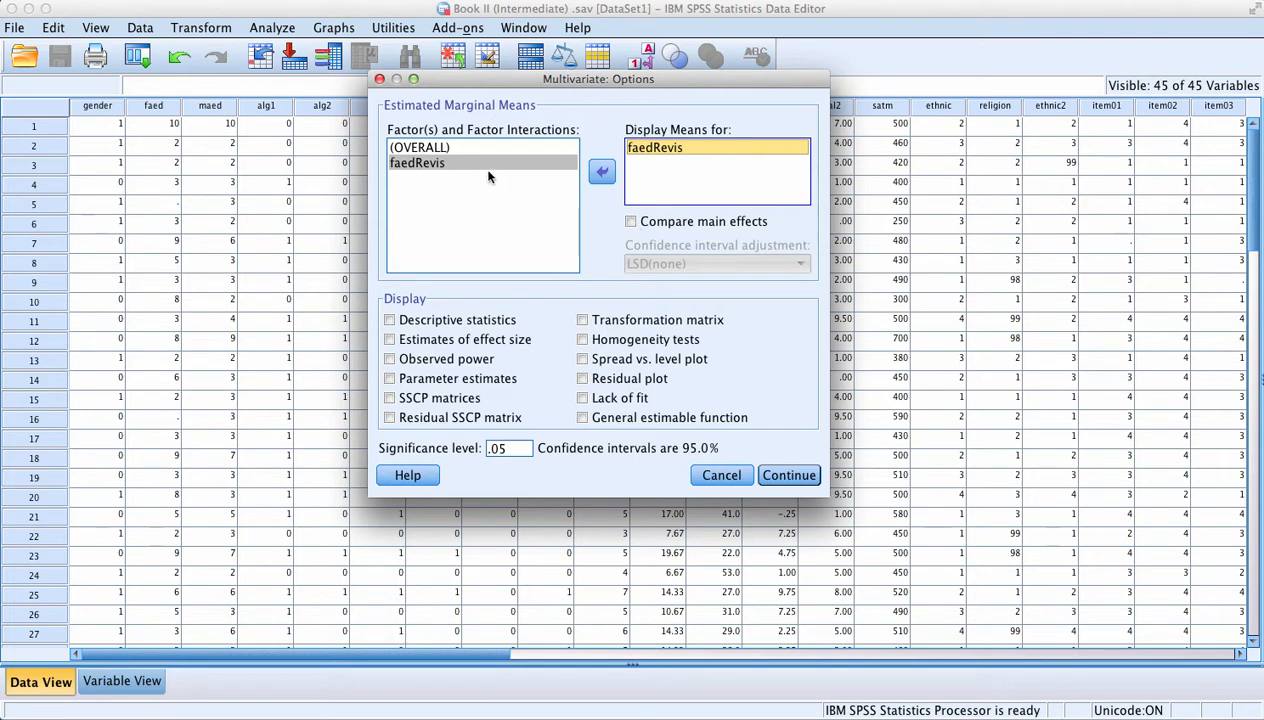
Step: Add (OVERALL) to the displayed means, request descriptive statistics, effect size estimates, observed power and homogeneity tests, and run the multivariate analysis
{"action": "left_click", "coordinate": [424, 147]}
{"action": "left_click", "coordinate": [601, 172]}
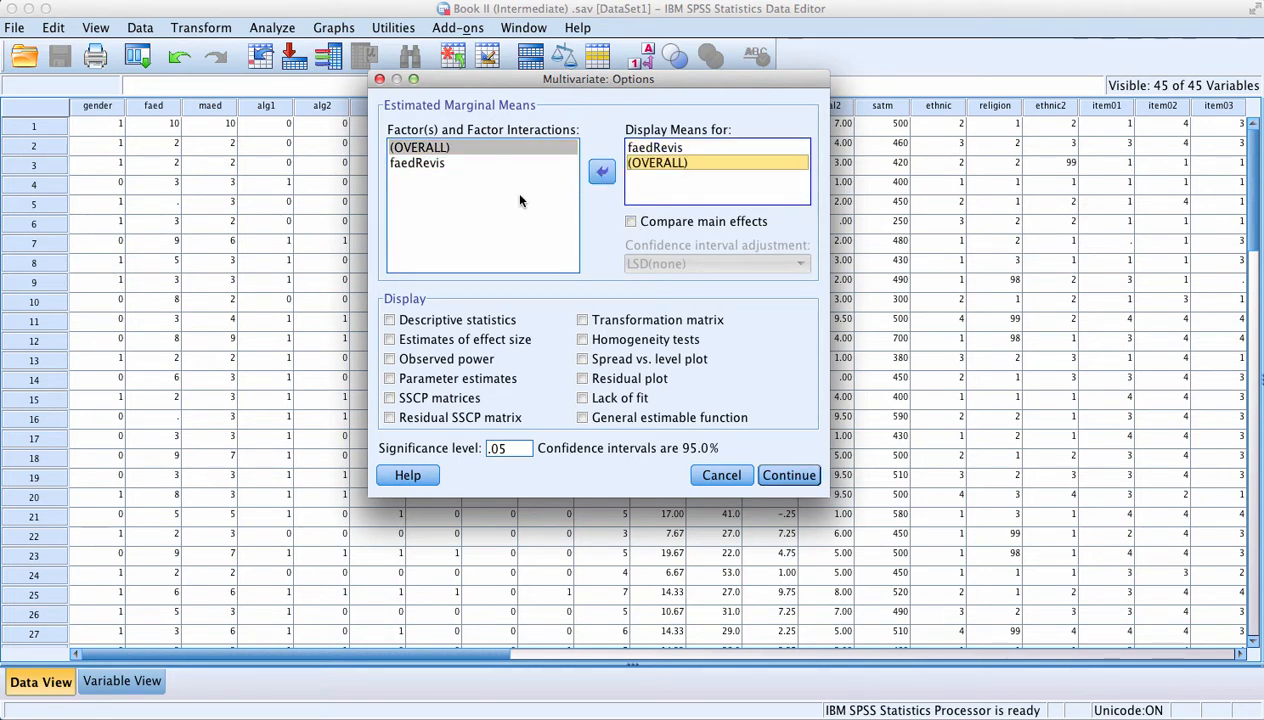
{"action": "left_click", "coordinate": [390, 320]}
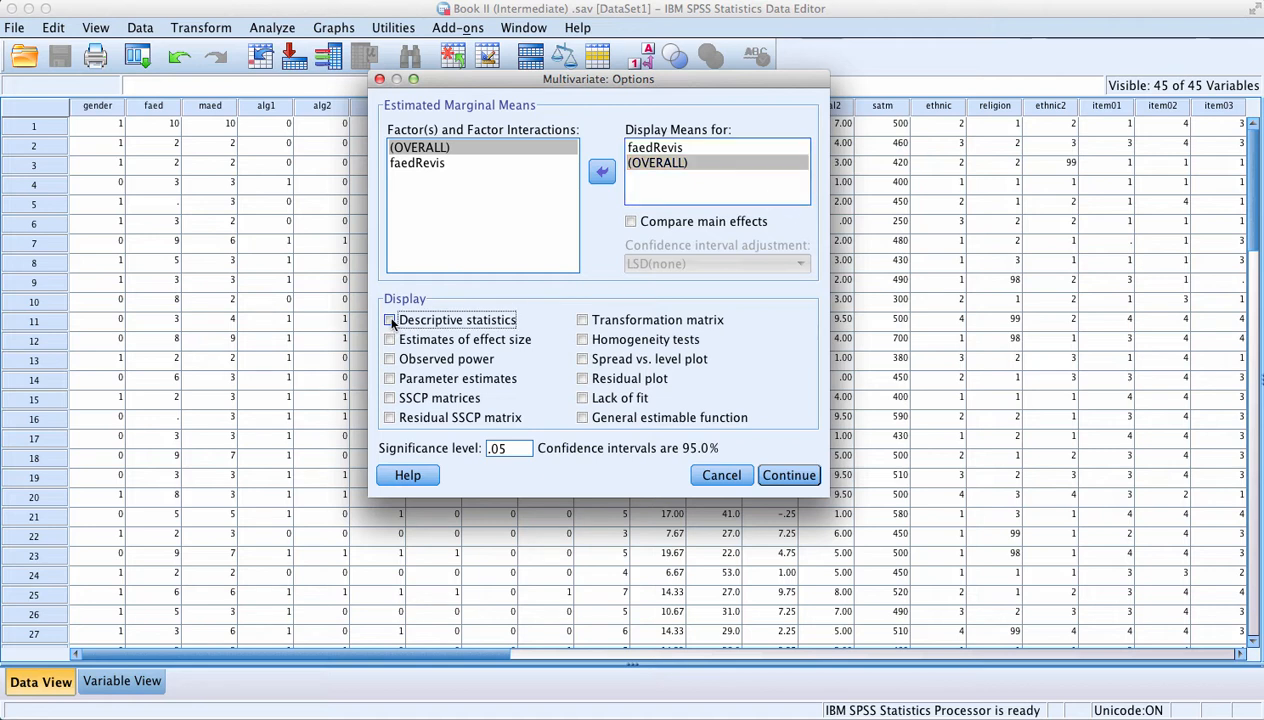
{"action": "left_click", "coordinate": [390, 320]}
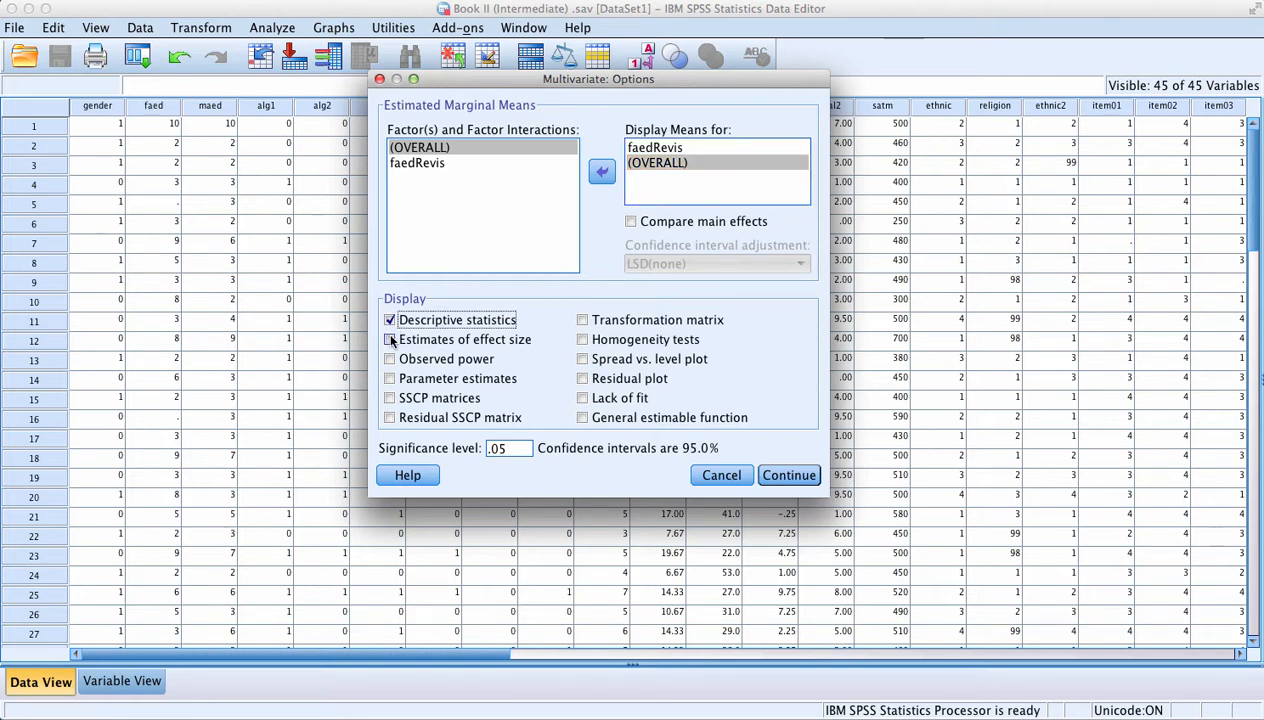
{"action": "left_click", "coordinate": [390, 340]}
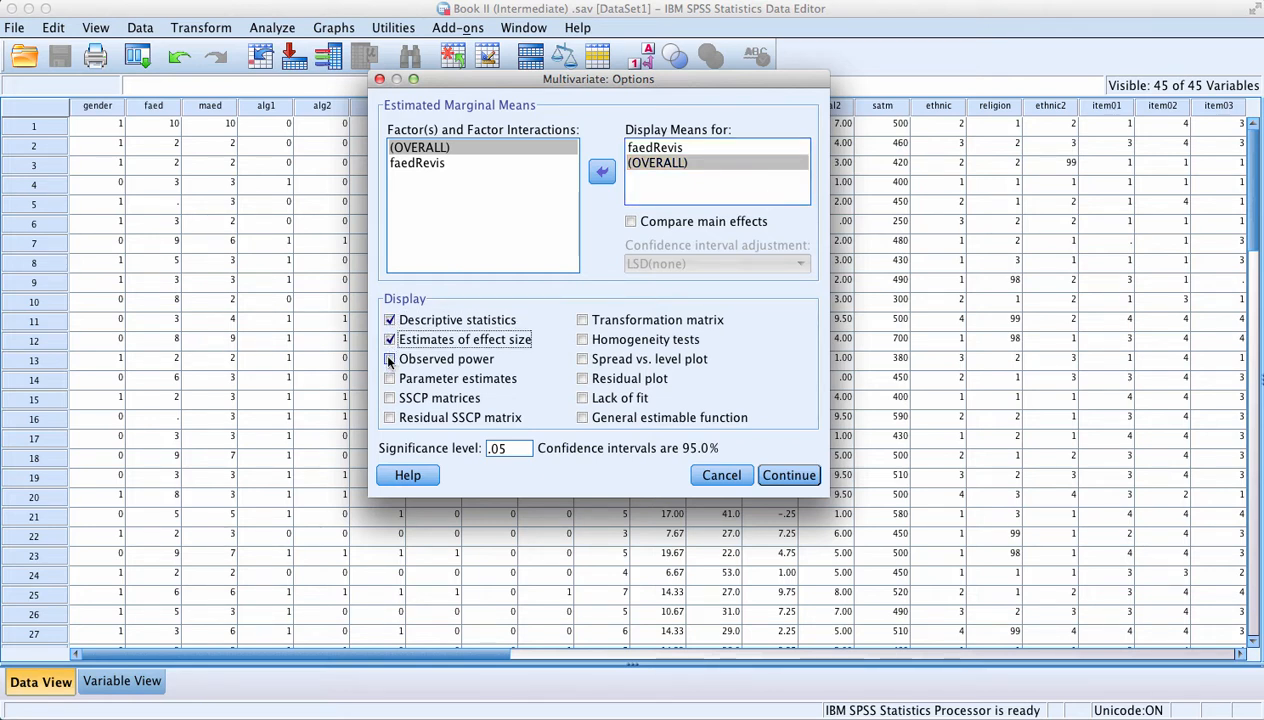
{"action": "left_click", "coordinate": [390, 359]}
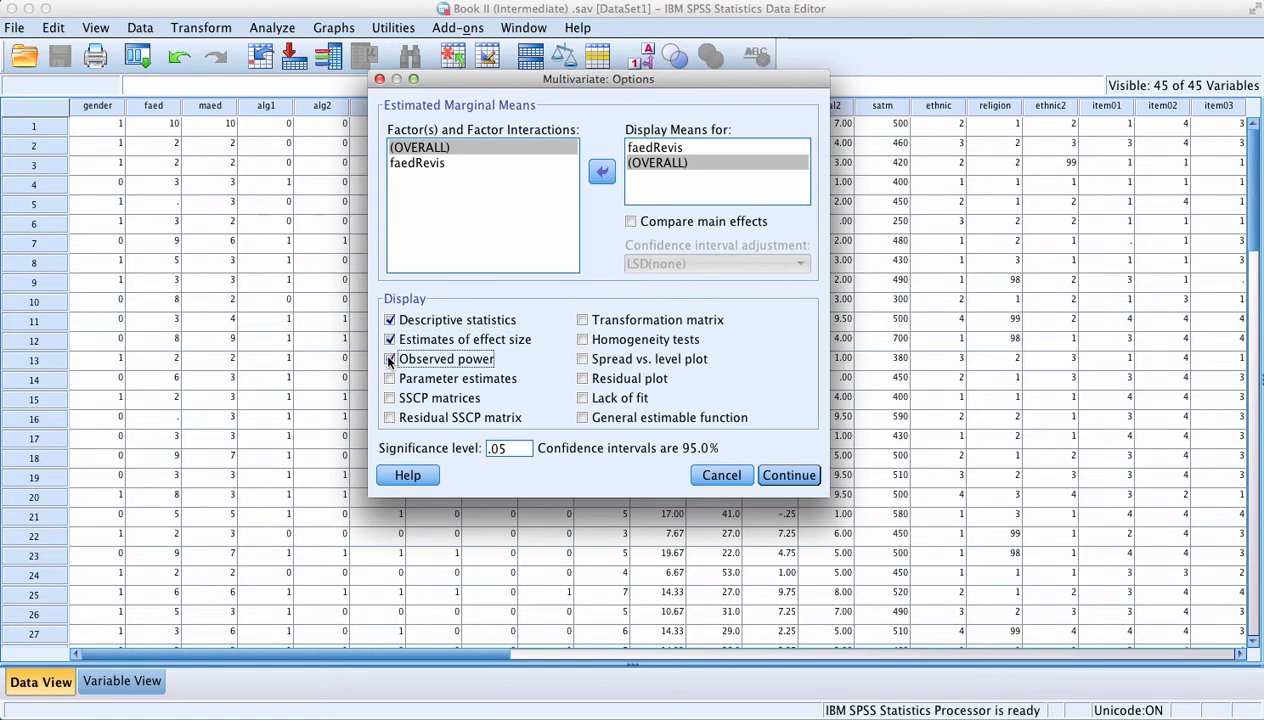
{"action": "left_click", "coordinate": [584, 340]}
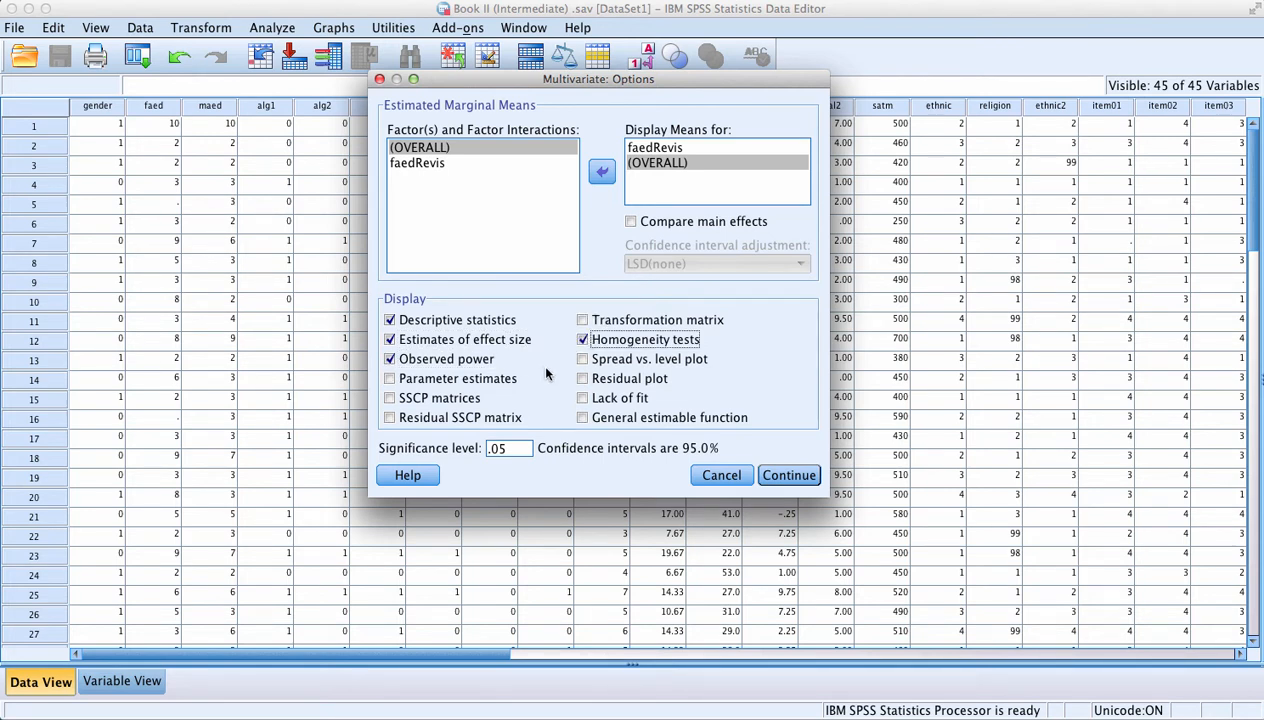
{"action": "left_click", "coordinate": [786, 477]}
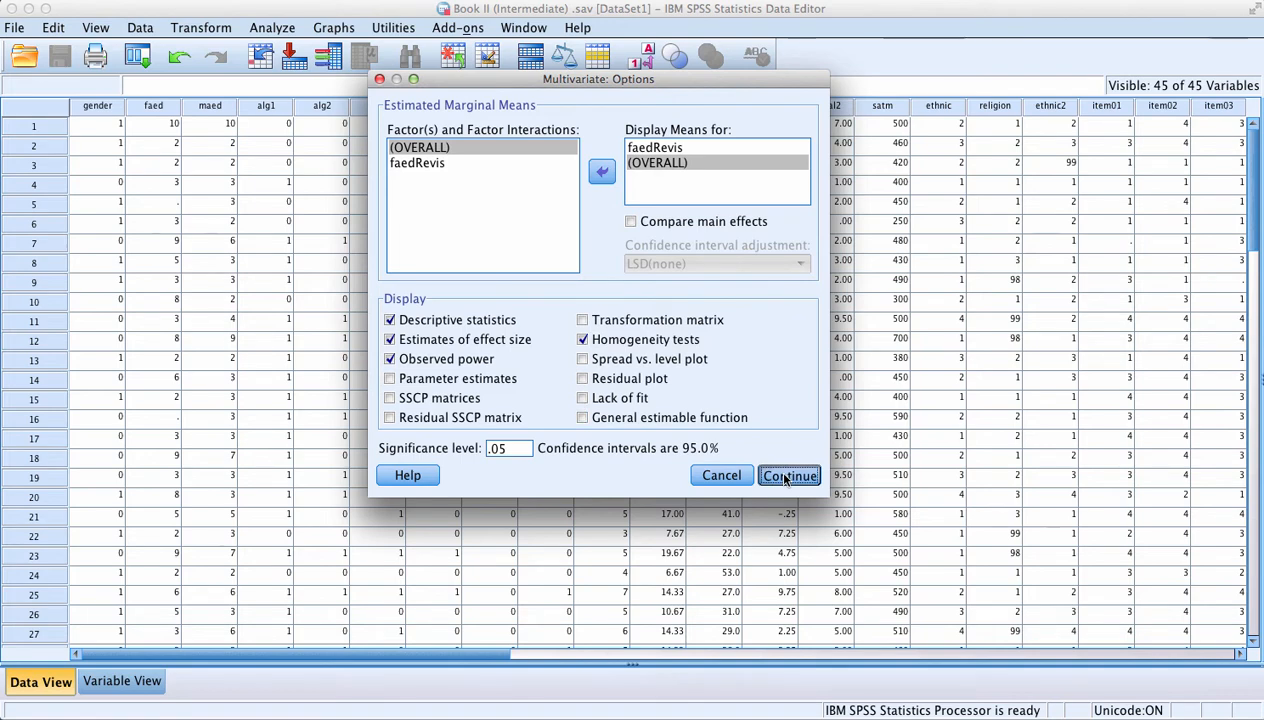
{"action": "left_click", "coordinate": [764, 430]}
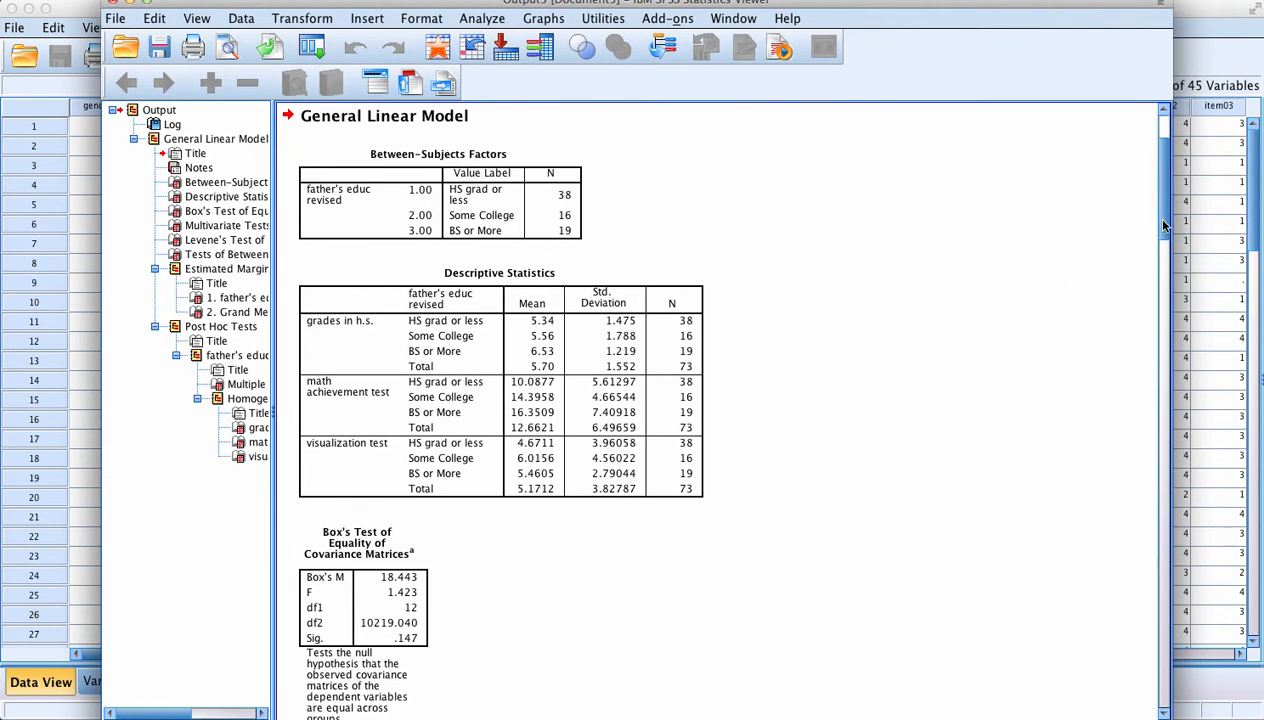
Step: Examine the Descriptive Statistics table for grades, math achievement and visualization across the father's education groups
{"action": "scroll", "coordinate": [1148, 221], "scroll_direction": "down", "scroll_amount": 2}
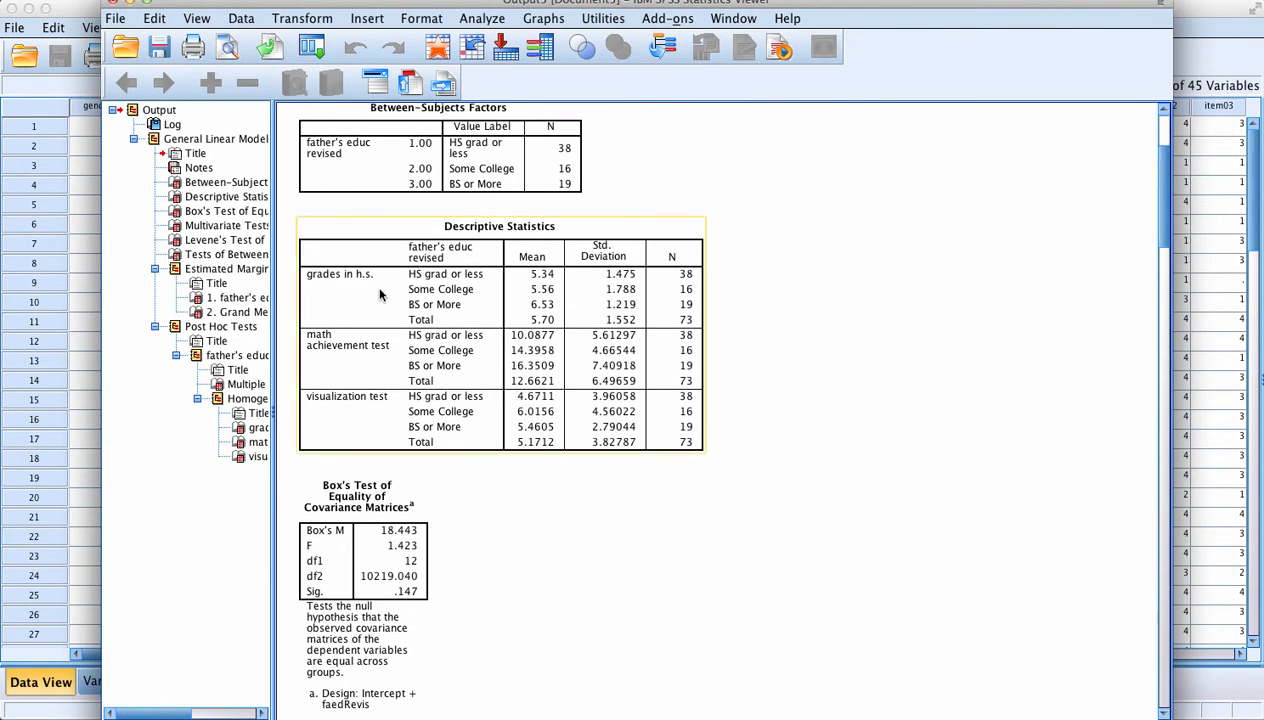
{"action": "left_click", "coordinate": [781, 271]}
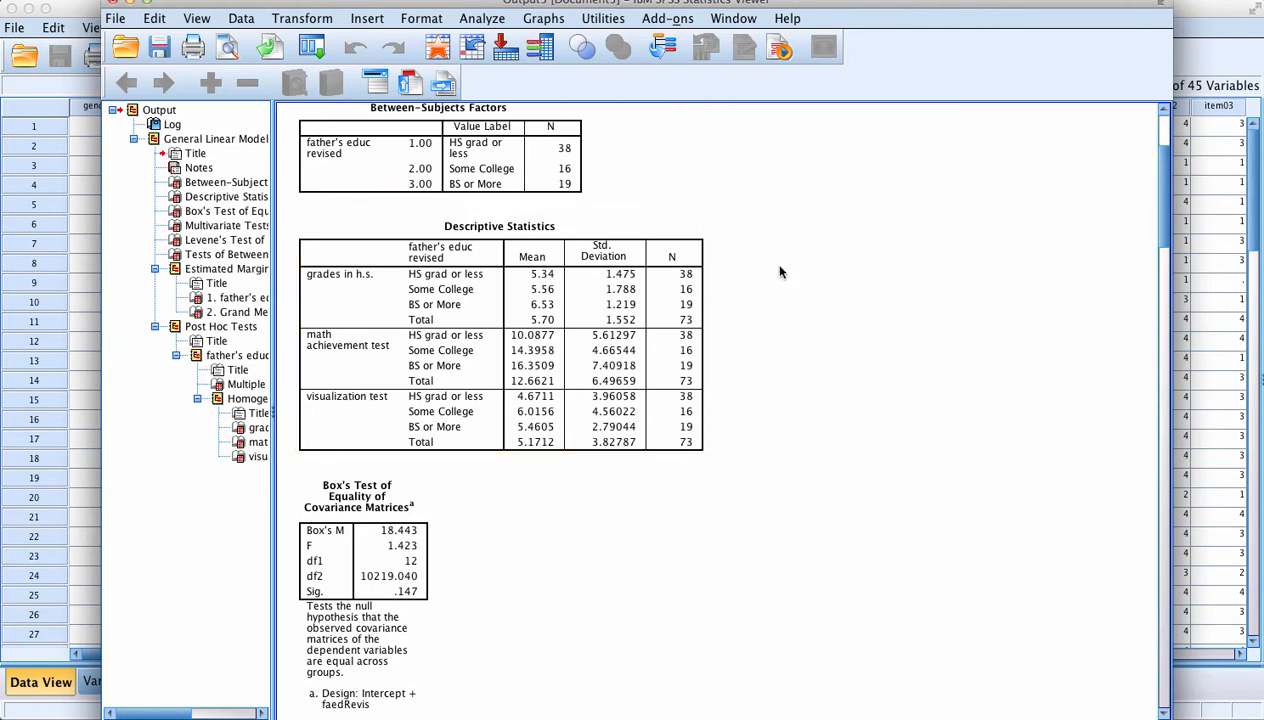
{"action": "left_click", "coordinate": [652, 265]}
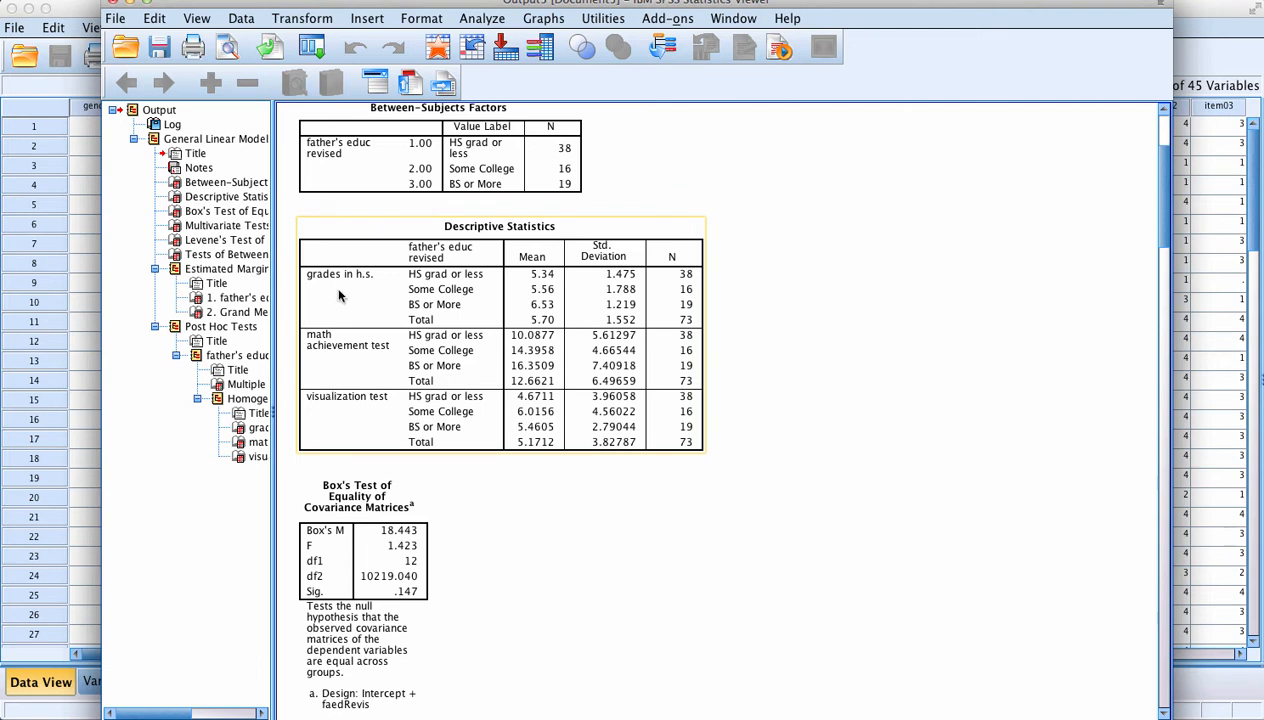
{"action": "left_click", "coordinate": [778, 334]}
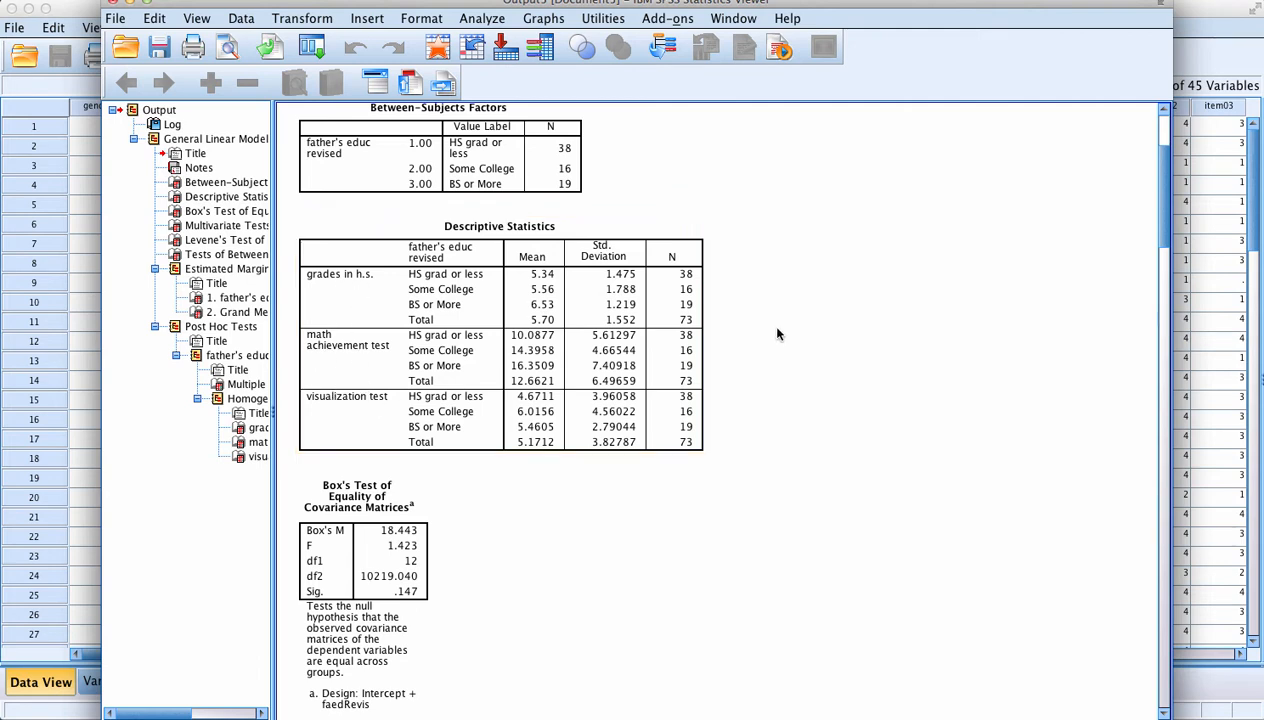
{"action": "left_click", "coordinate": [528, 284]}
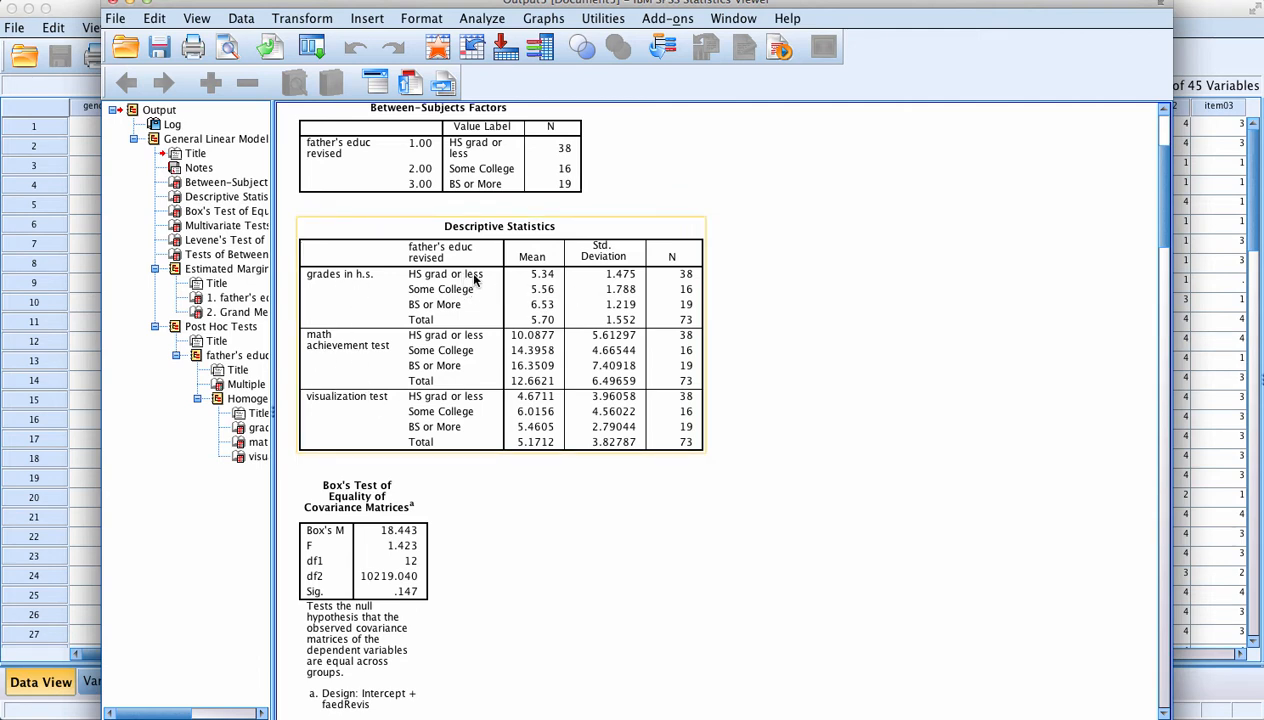
{"action": "left_click", "coordinate": [740, 292]}
{"action": "left_click", "coordinate": [699, 283]}
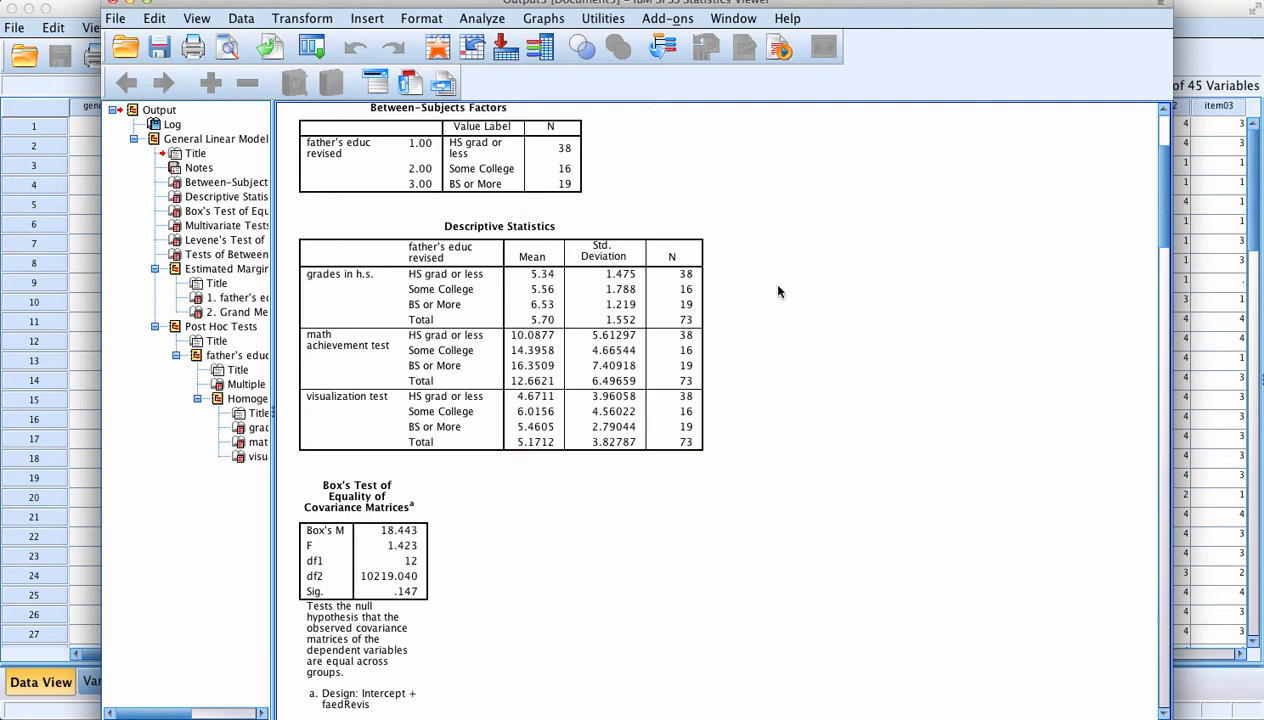
{"action": "left_click", "coordinate": [677, 268]}
{"action": "left_click", "coordinate": [810, 316]}
Step: Examine Box's Test of Equality of Covariance Matrices and the Multivariate Tests table for the faedRevis effect
{"action": "scroll", "coordinate": [815, 318], "scroll_direction": "down", "scroll_amount": 5}
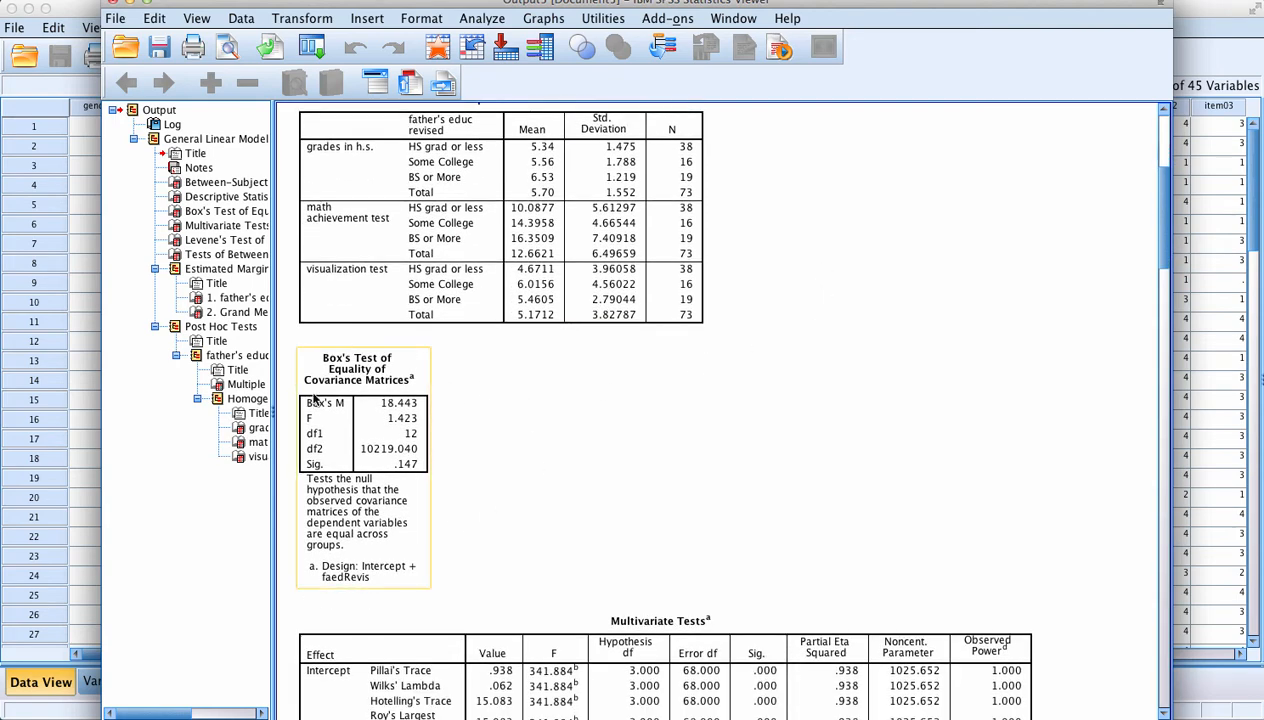
{"action": "scroll", "coordinate": [735, 447], "scroll_direction": "down", "scroll_amount": 2}
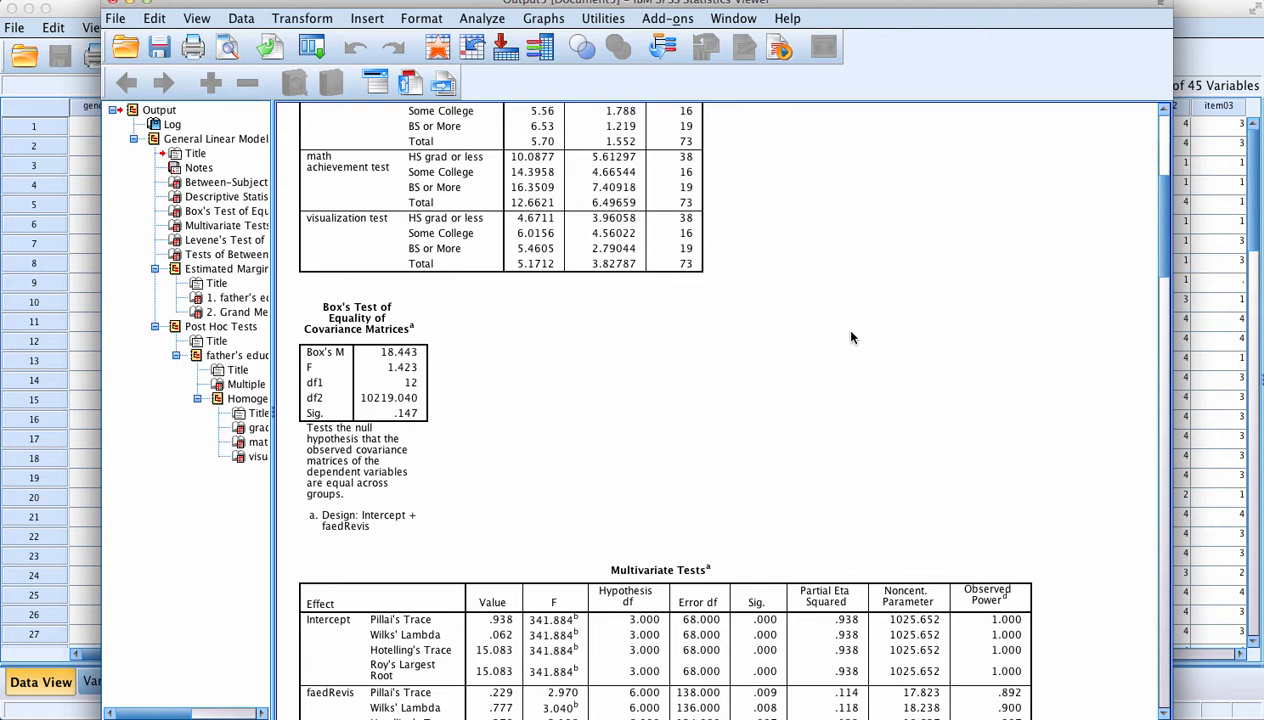
{"action": "left_click", "coordinate": [365, 392]}
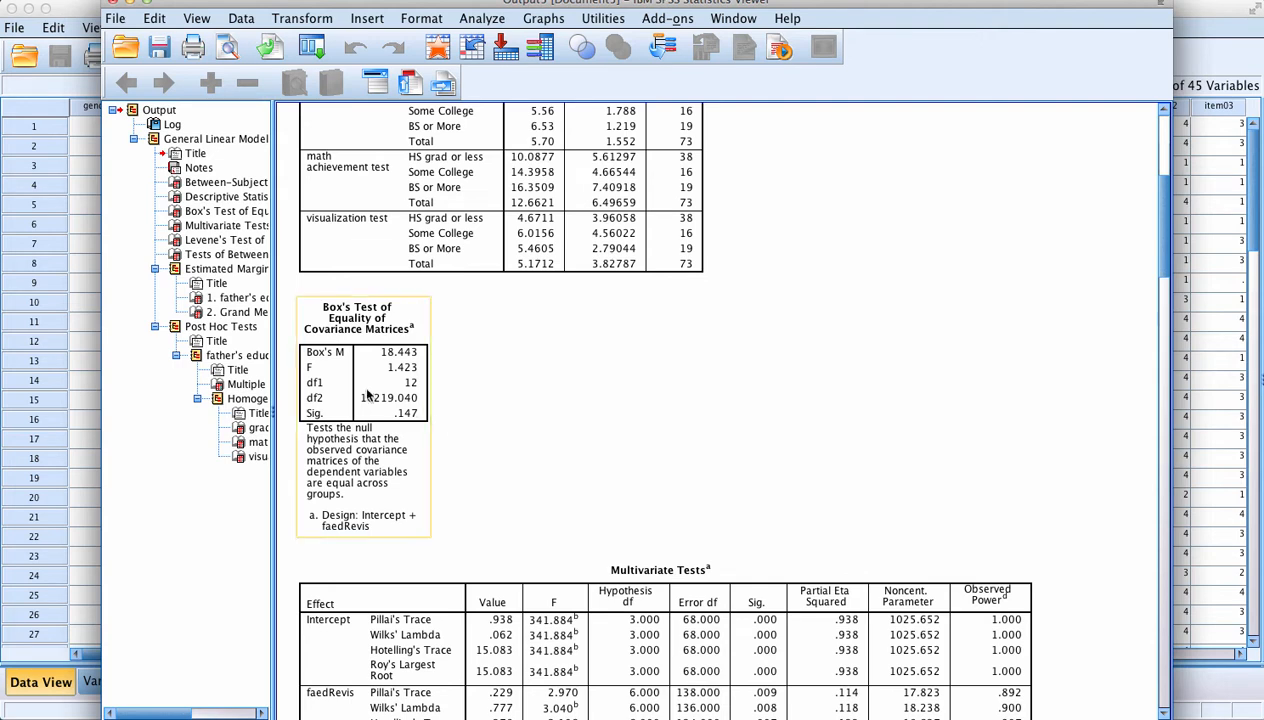
{"action": "left_click", "coordinate": [540, 405]}
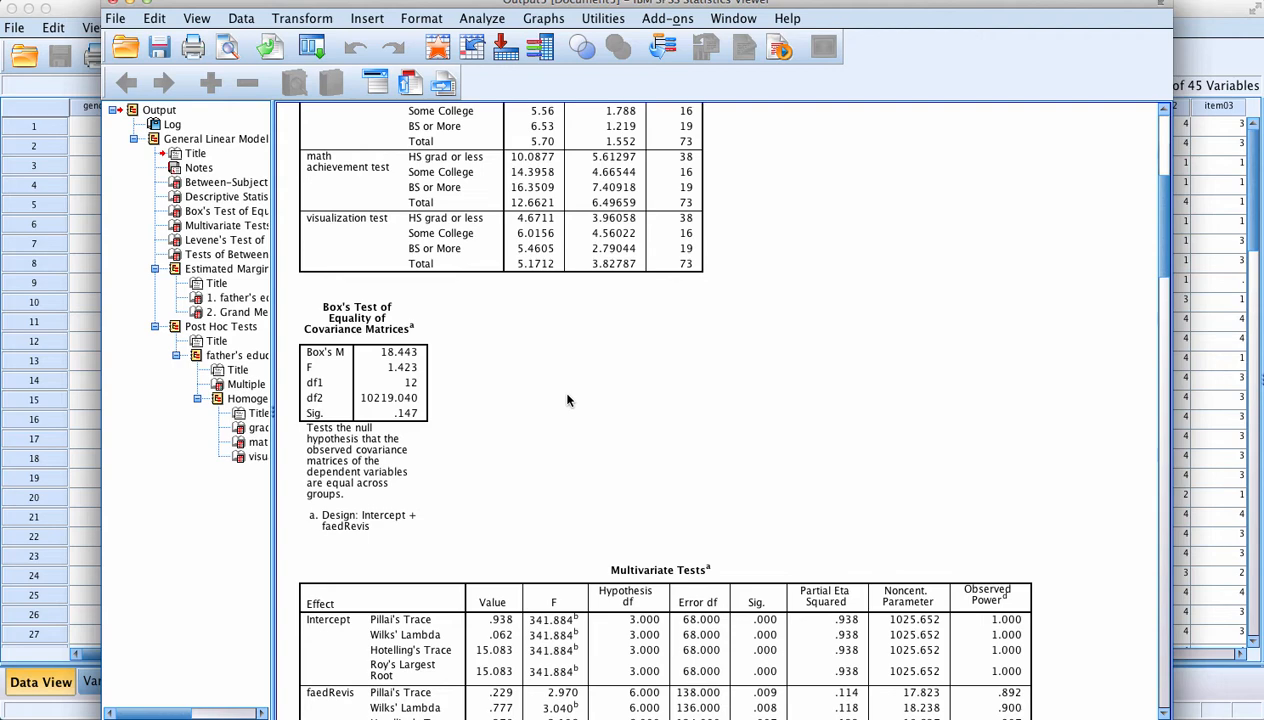
{"action": "scroll", "coordinate": [567, 400], "scroll_direction": "down", "scroll_amount": 3}
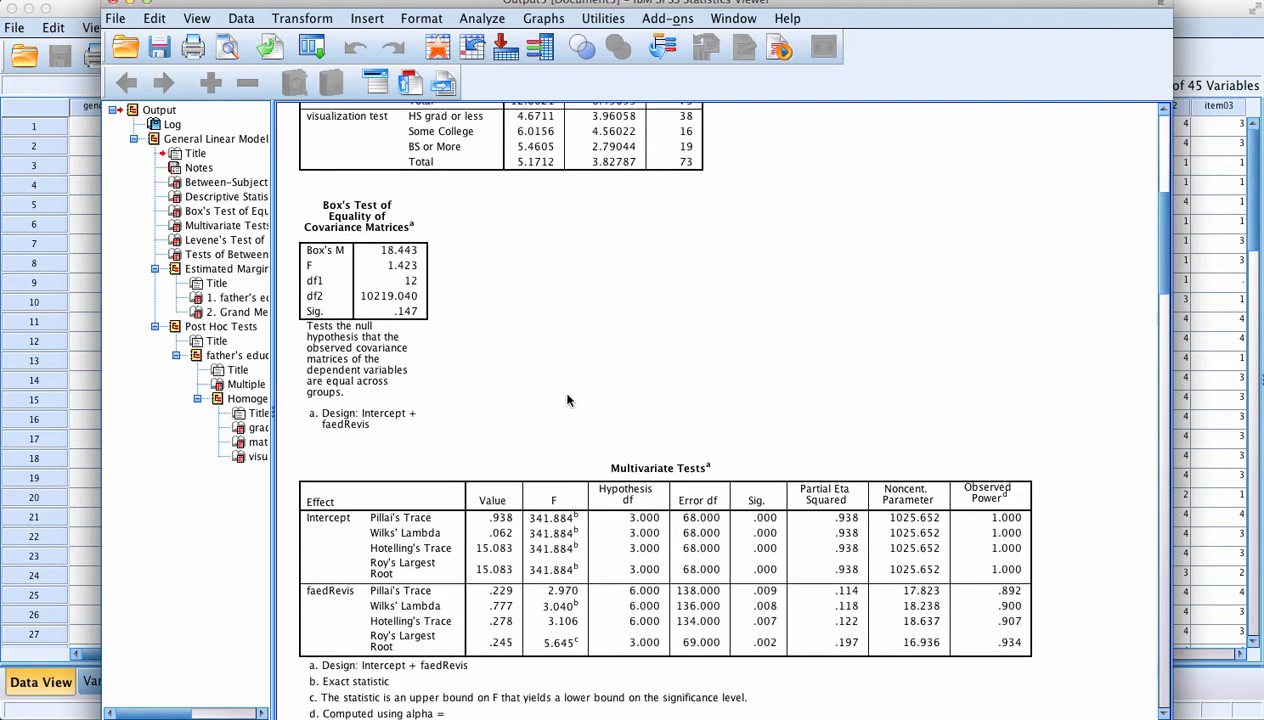
{"action": "scroll", "coordinate": [500, 415], "scroll_direction": "down", "scroll_amount": 2}
{"action": "left_click", "coordinate": [434, 427]}
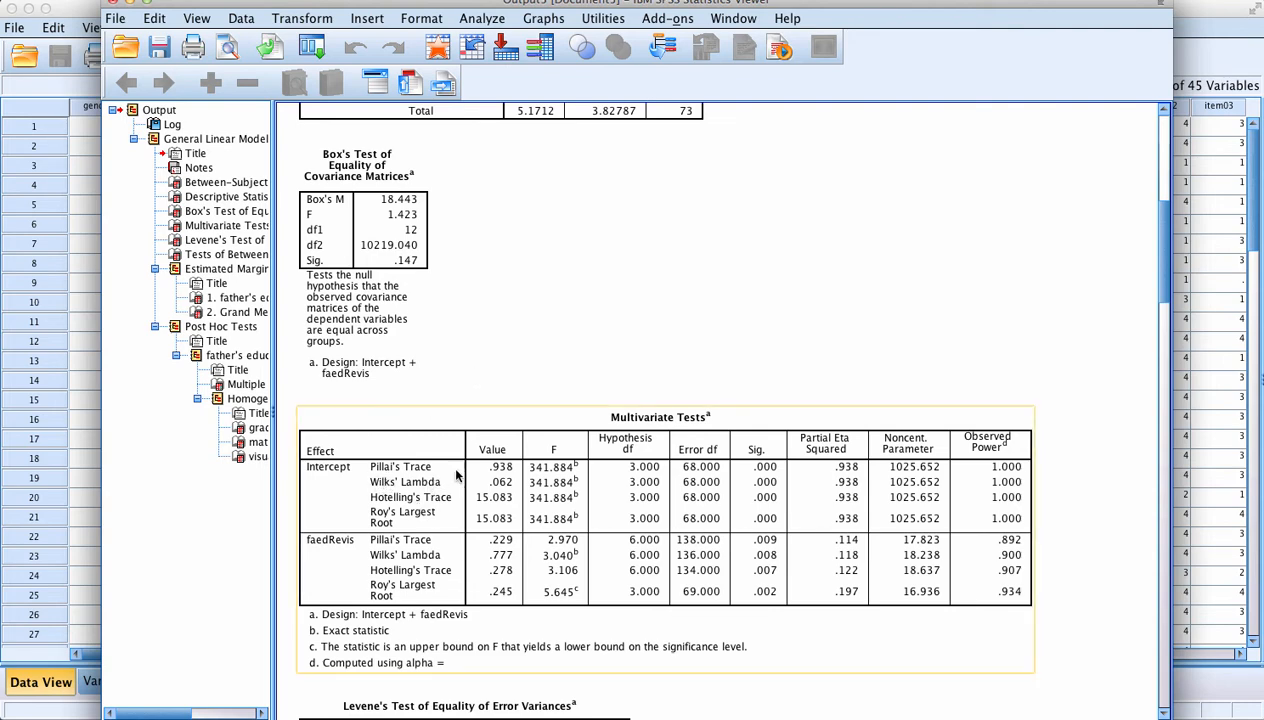
{"action": "scroll", "coordinate": [390, 562], "scroll_direction": "down", "scroll_amount": 3}
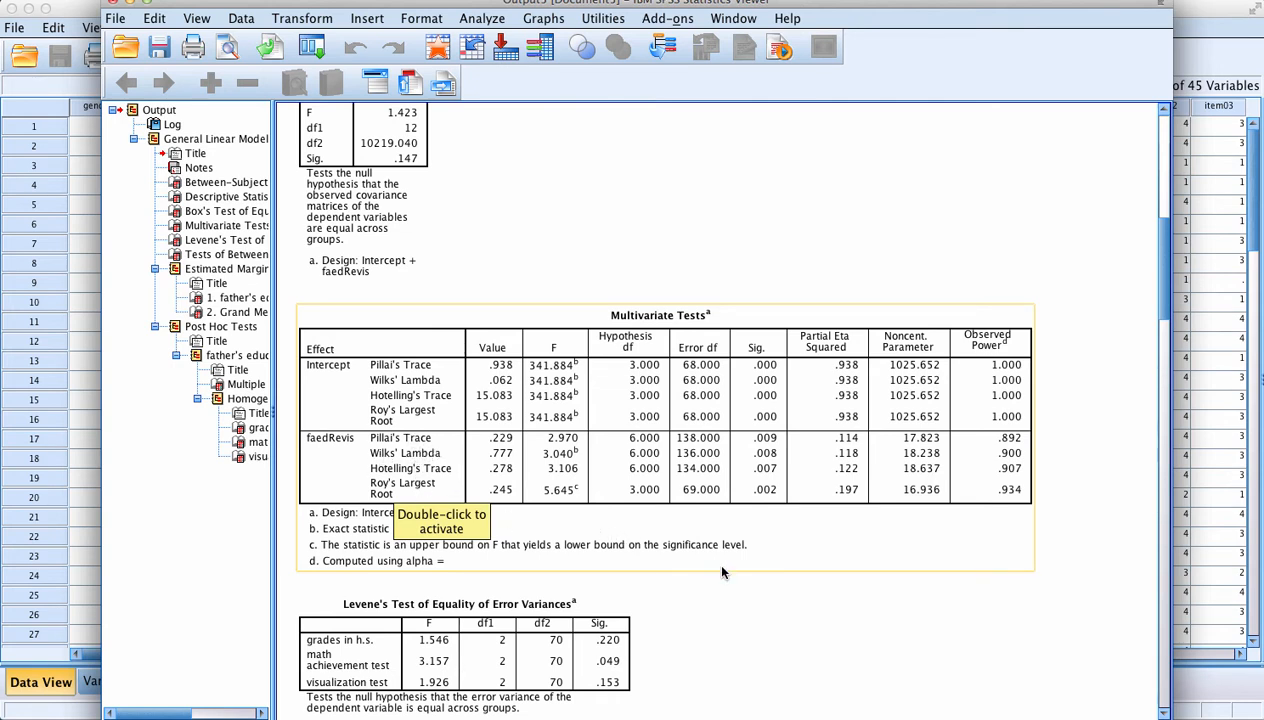
{"action": "left_click", "coordinate": [432, 481]}
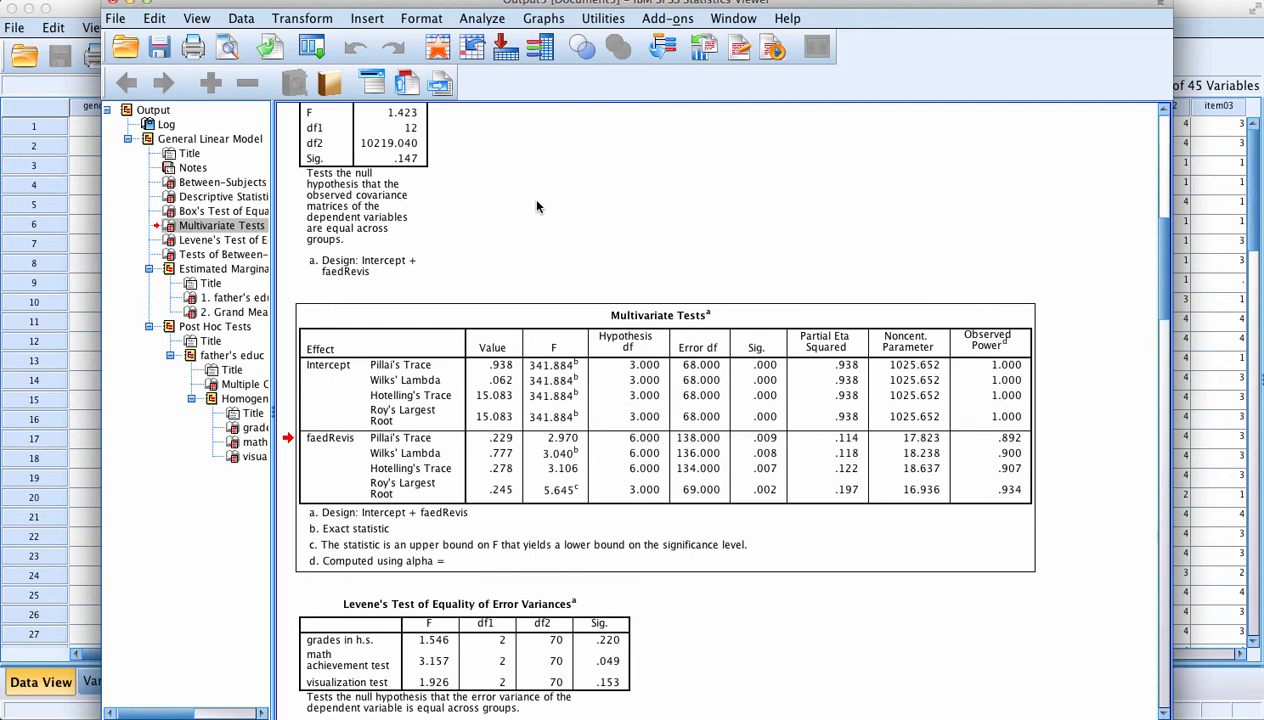
Step: Review Levene's Test of Equality of Error Variances and the Tests of Between-Subjects Effects for the three dependent variables
{"action": "scroll", "coordinate": [575, 195], "scroll_direction": "down", "scroll_amount": 5}
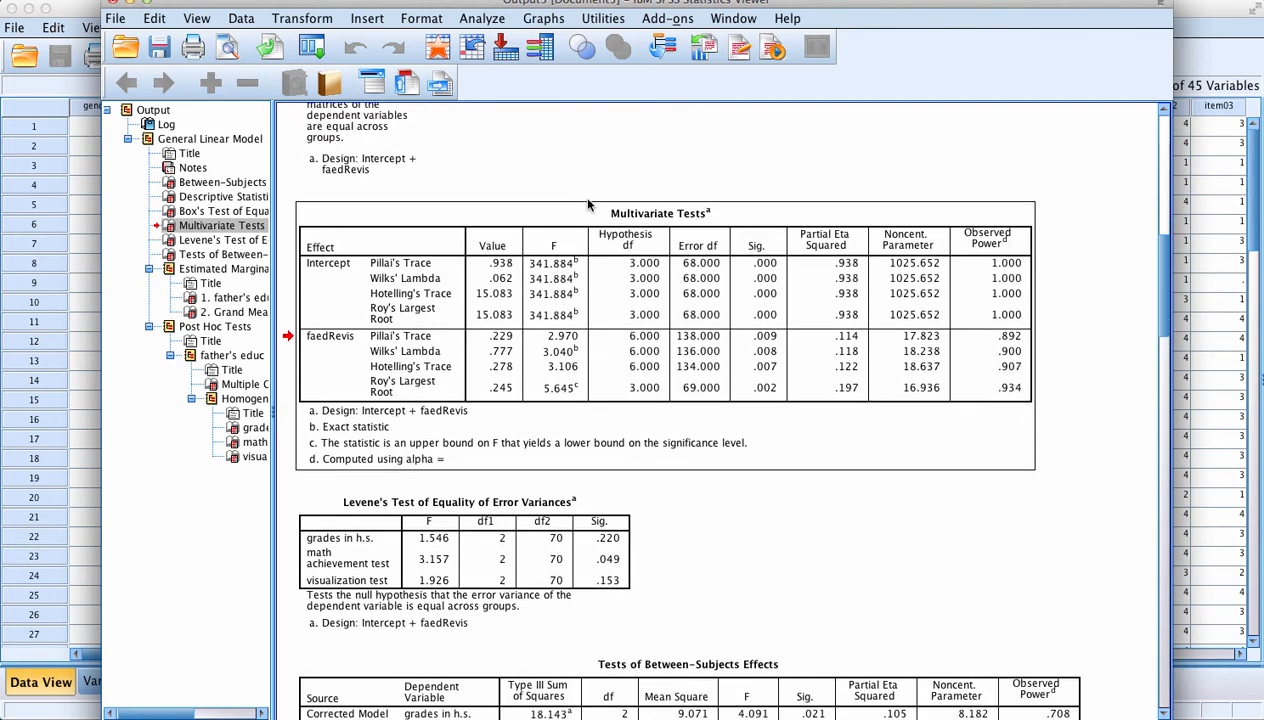
{"action": "scroll", "coordinate": [588, 205], "scroll_direction": "down", "scroll_amount": 4}
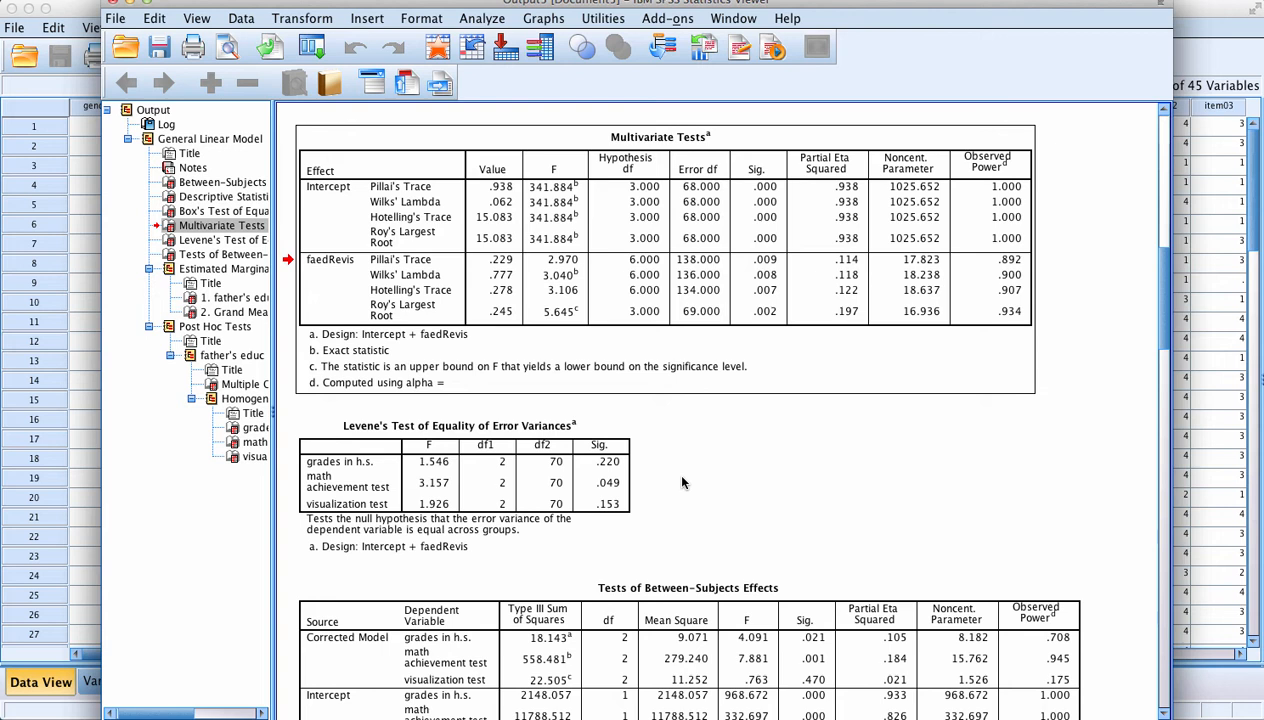
{"action": "scroll", "coordinate": [683, 483], "scroll_direction": "down", "scroll_amount": 5}
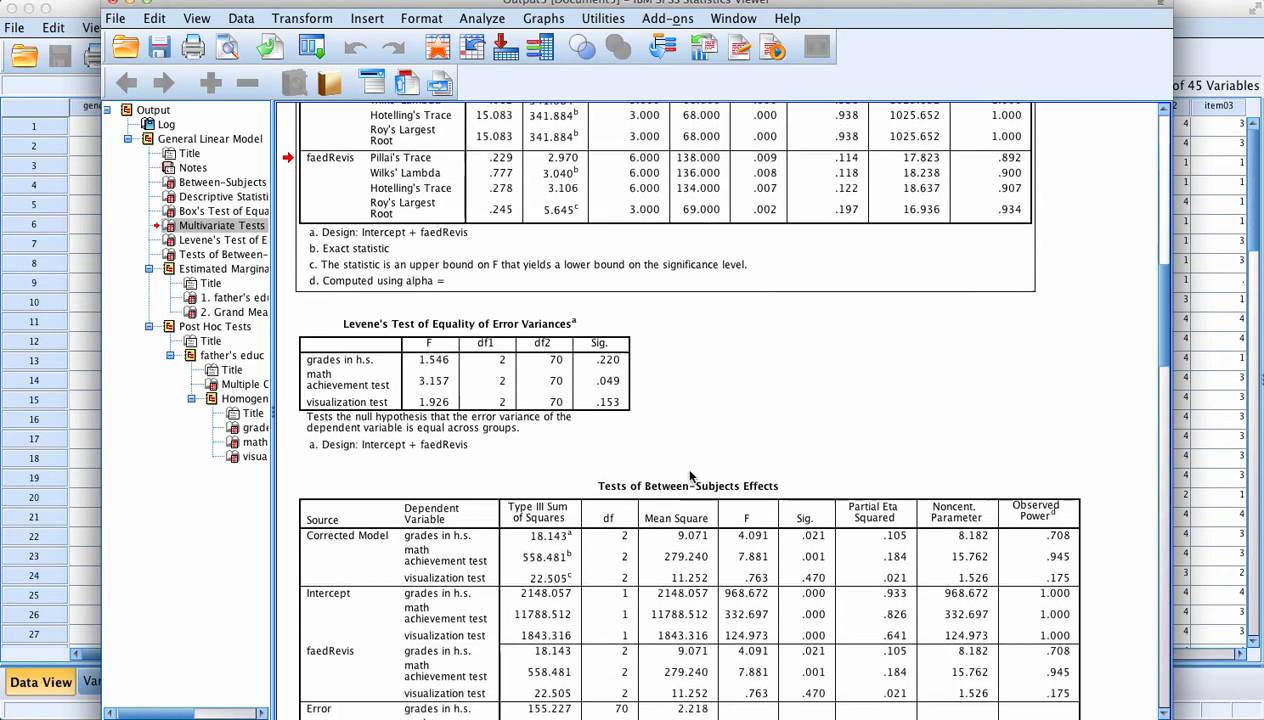
{"action": "scroll", "coordinate": [695, 473], "scroll_direction": "down", "scroll_amount": 3}
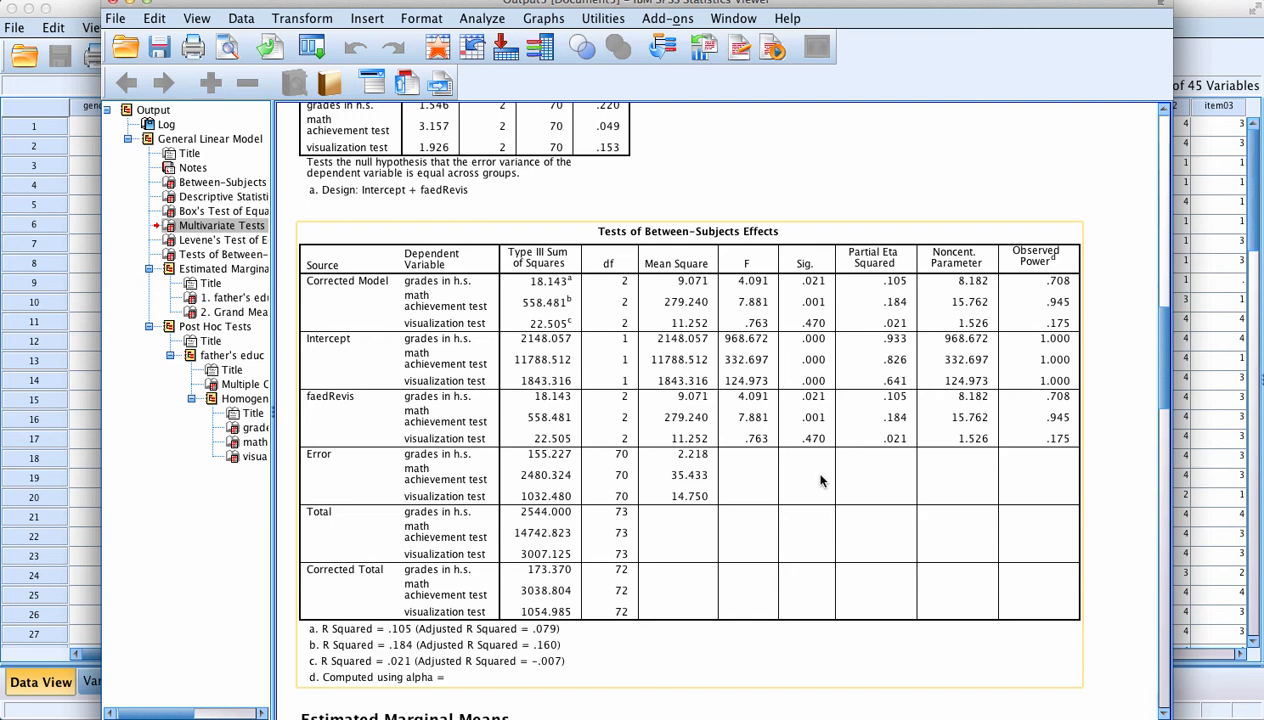
Step: Review the estimated marginal means and the Tukey HSD multiple comparisons for father's education revised
{"action": "scroll", "coordinate": [820, 480], "scroll_direction": "down", "scroll_amount": 3}
{"action": "scroll", "coordinate": [820, 480], "scroll_direction": "down", "scroll_amount": 6}
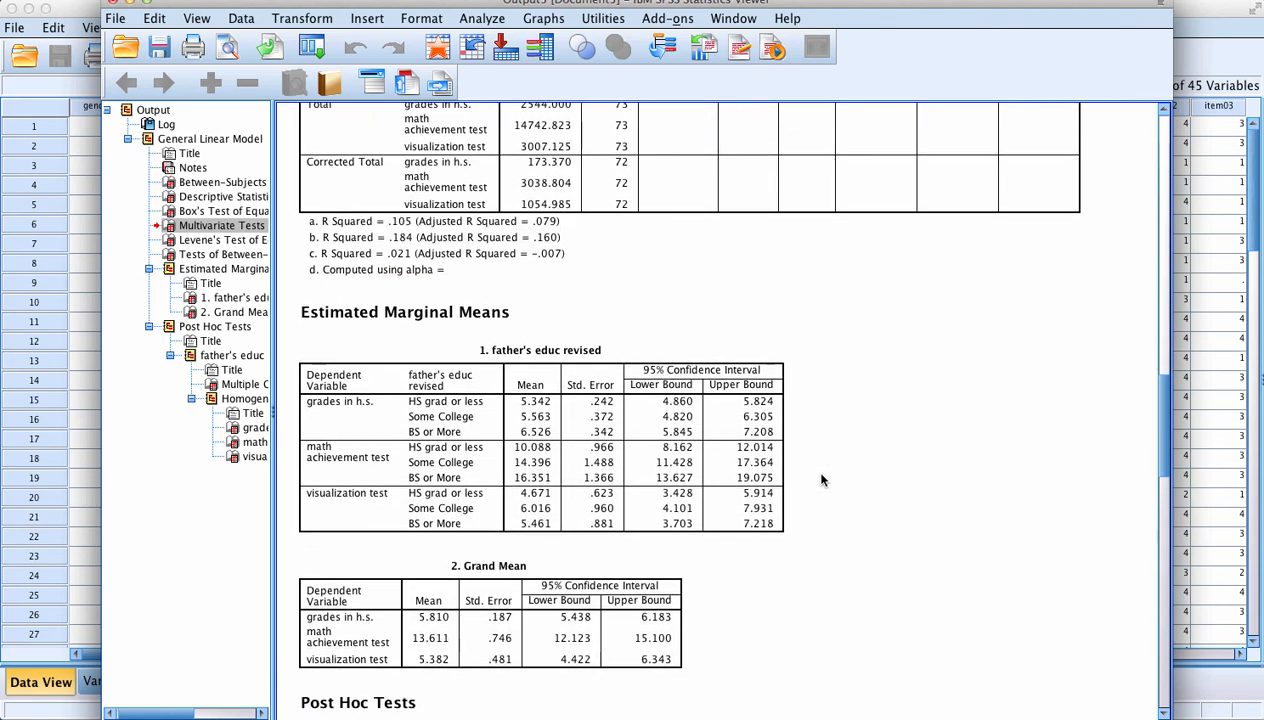
{"action": "scroll", "coordinate": [820, 480], "scroll_direction": "down", "scroll_amount": 9}
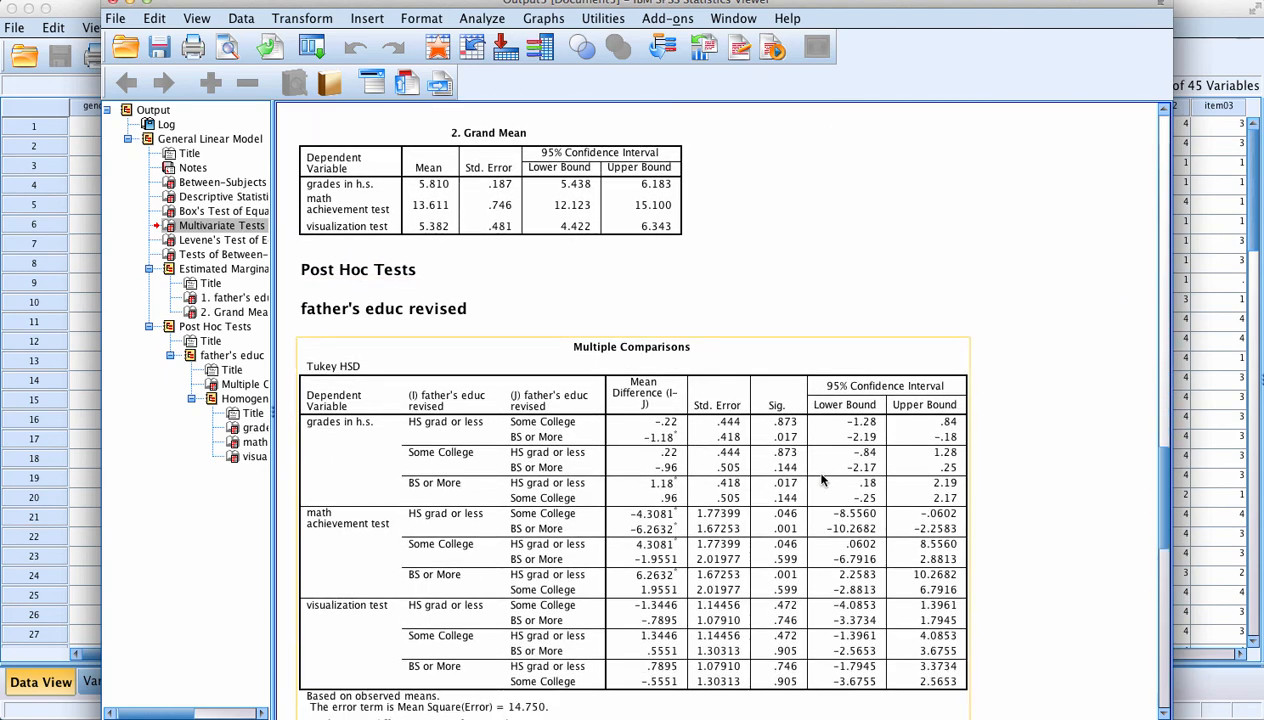
{"action": "scroll", "coordinate": [822, 481], "scroll_direction": "down", "scroll_amount": 2}
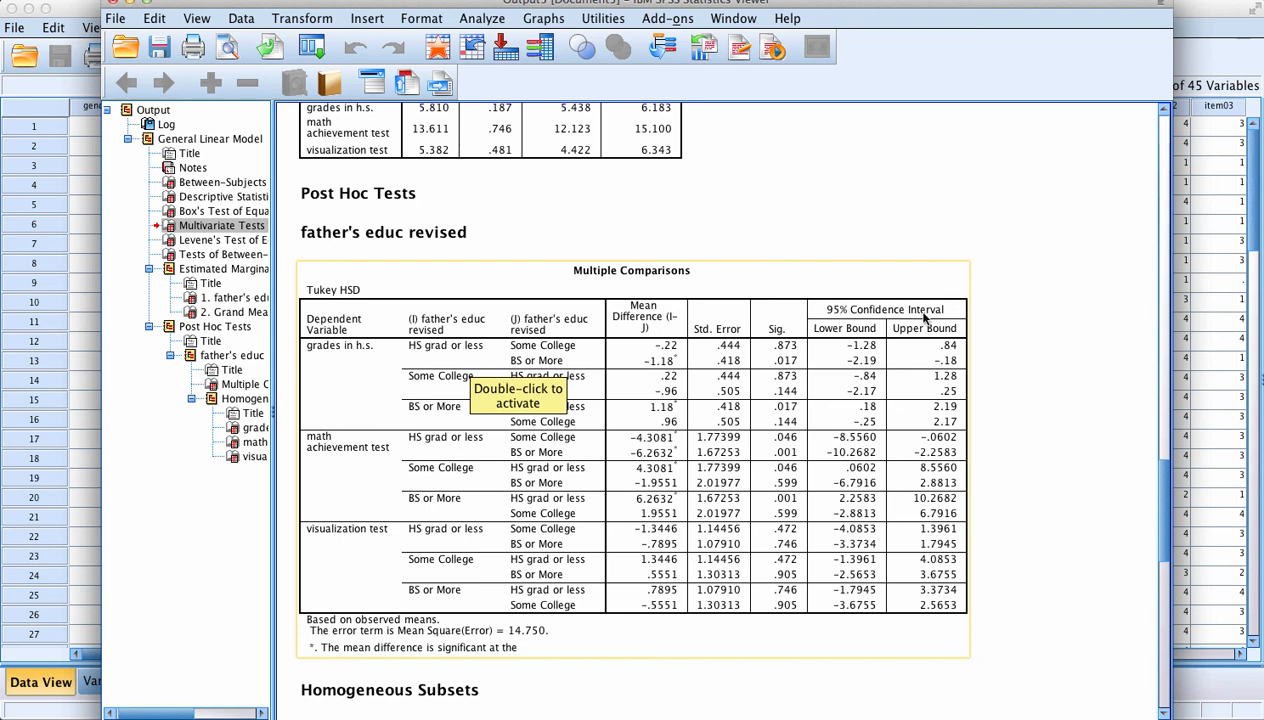
{"action": "left_click", "coordinate": [997, 300]}
{"action": "scroll", "coordinate": [997, 300], "scroll_direction": "down", "scroll_amount": 2}
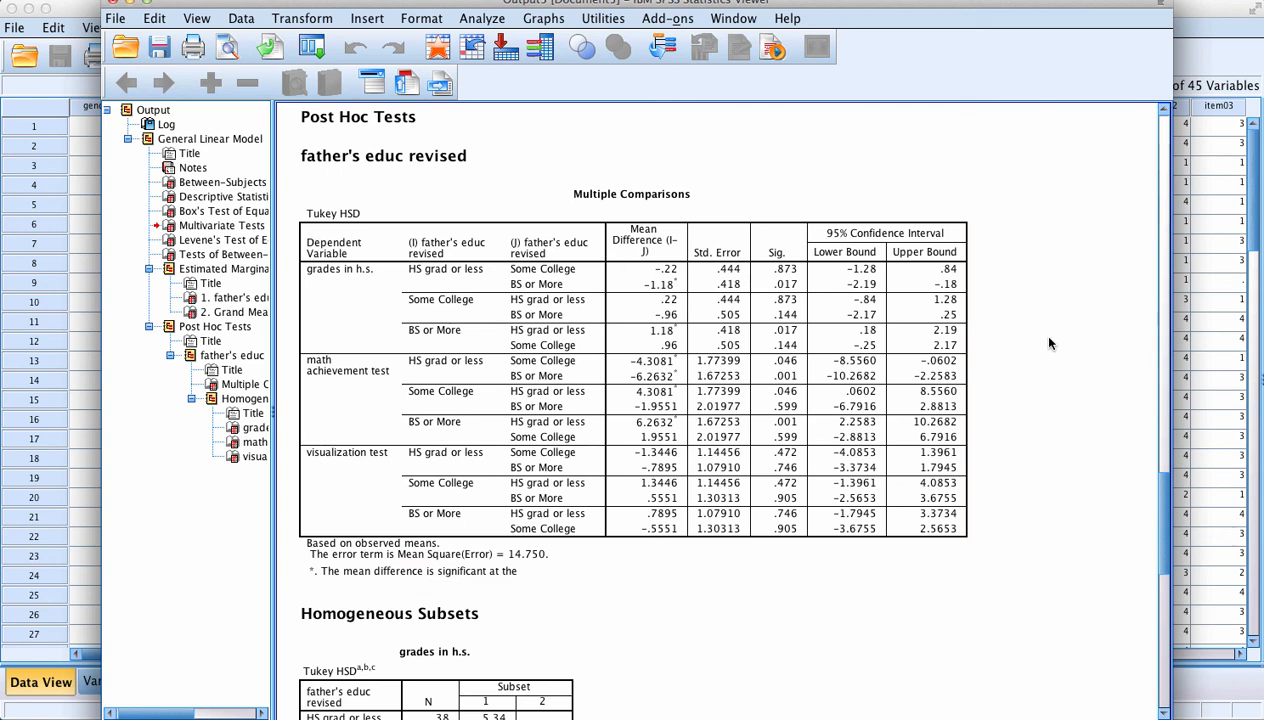
Step: Look through the homogeneous subsets tables for grades, math achievement and visualization, and return to the Multiple Comparisons table
{"action": "scroll", "coordinate": [1049, 343], "scroll_direction": "down", "scroll_amount": 10}
{"action": "scroll", "coordinate": [1049, 343], "scroll_direction": "down", "scroll_amount": 10}
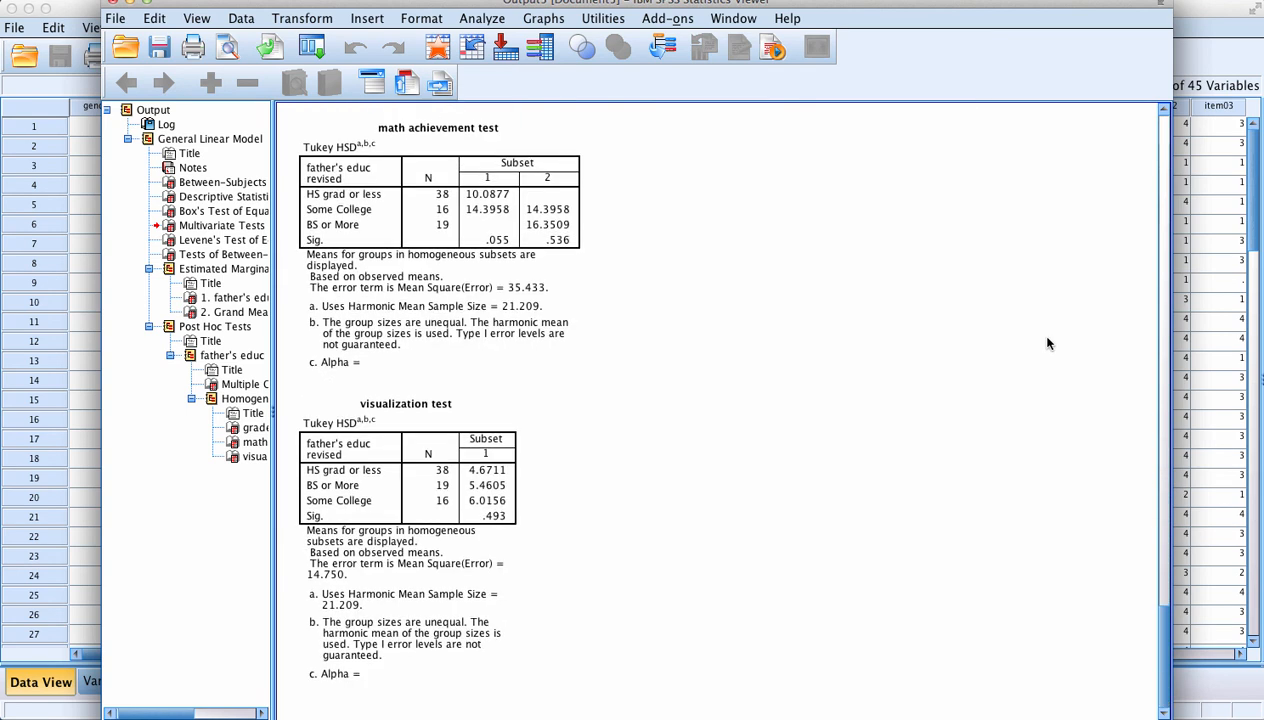
{"action": "scroll", "coordinate": [1040, 338], "scroll_direction": "up", "scroll_amount": 12}
{"action": "scroll", "coordinate": [1040, 338], "scroll_direction": "down", "scroll_amount": 11}
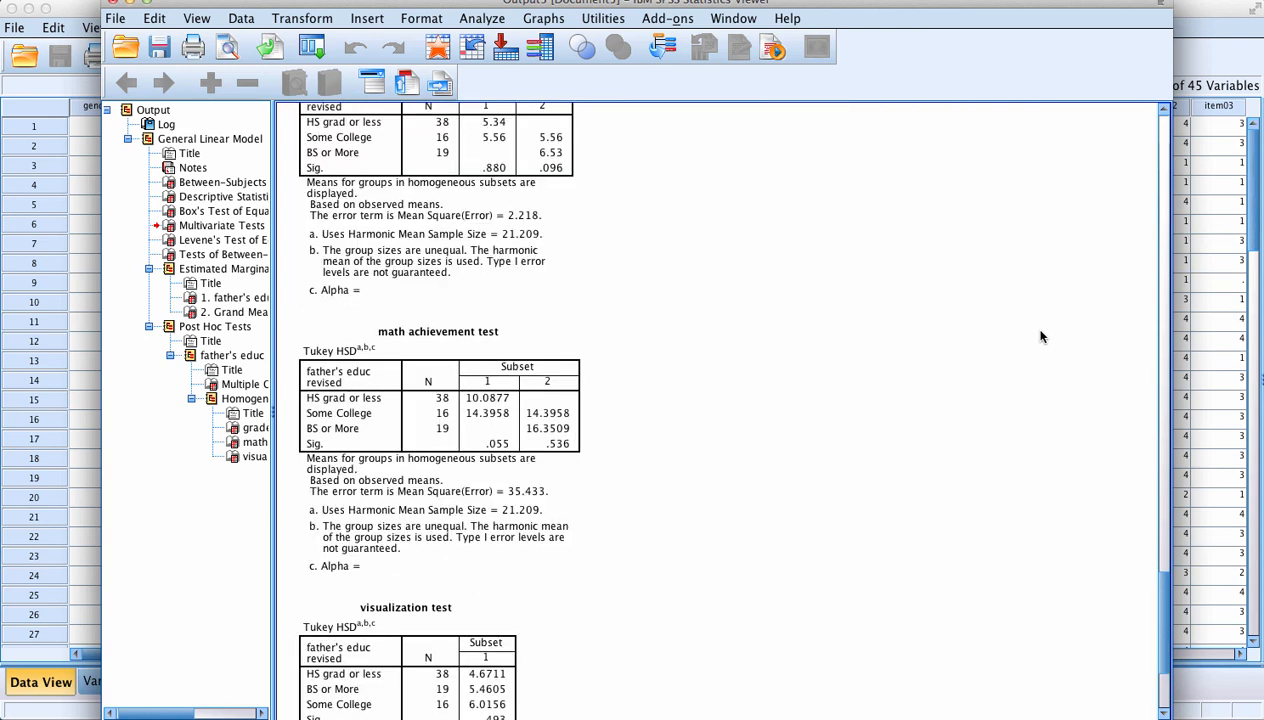
{"action": "scroll", "coordinate": [1045, 336], "scroll_direction": "up", "scroll_amount": 5}
{"action": "scroll", "coordinate": [1045, 336], "scroll_direction": "up", "scroll_amount": 3}
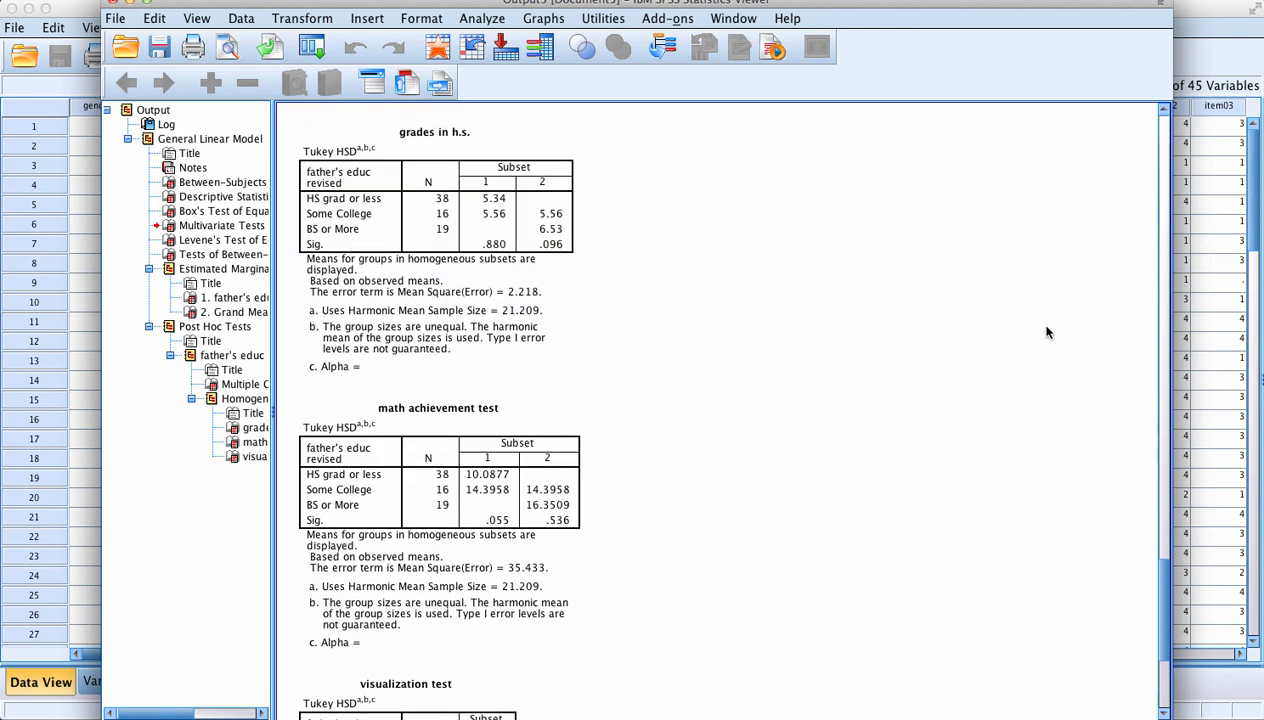
{"action": "scroll", "coordinate": [1052, 326], "scroll_direction": "down", "scroll_amount": 8}
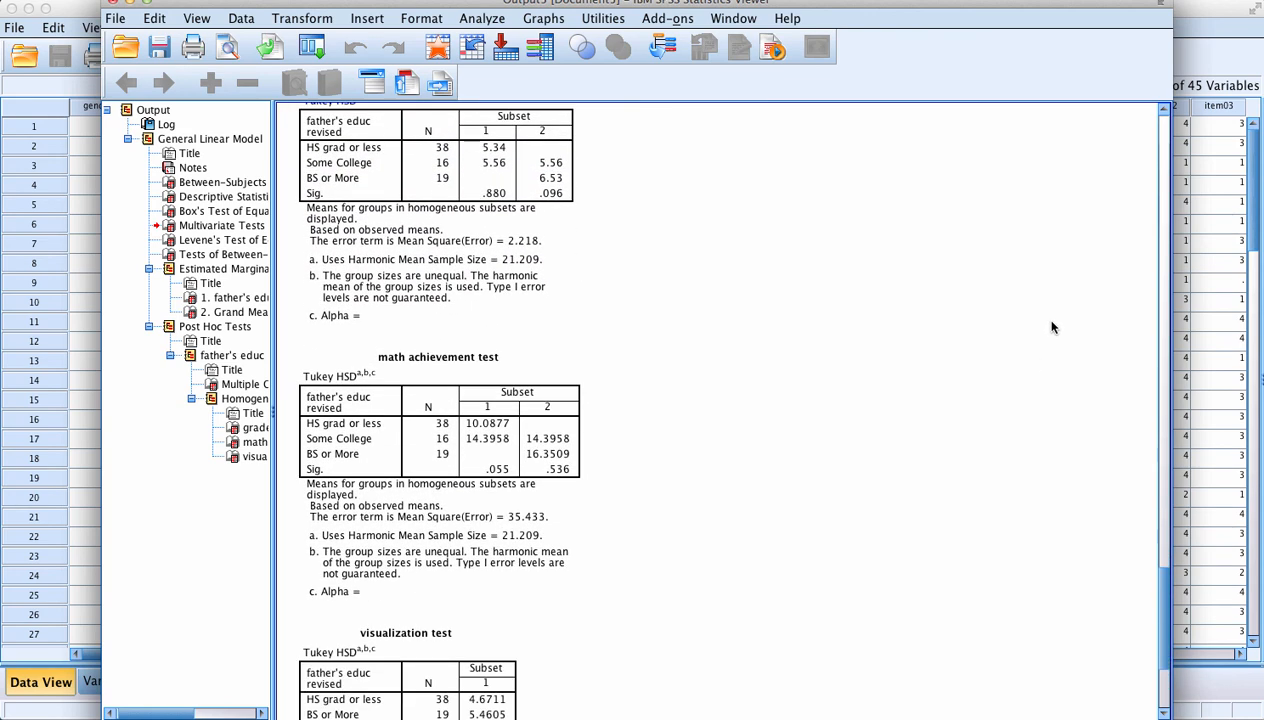
{"action": "scroll", "coordinate": [1030, 335], "scroll_direction": "up", "scroll_amount": 5}
{"action": "scroll", "coordinate": [1006, 344], "scroll_direction": "down", "scroll_amount": 5}
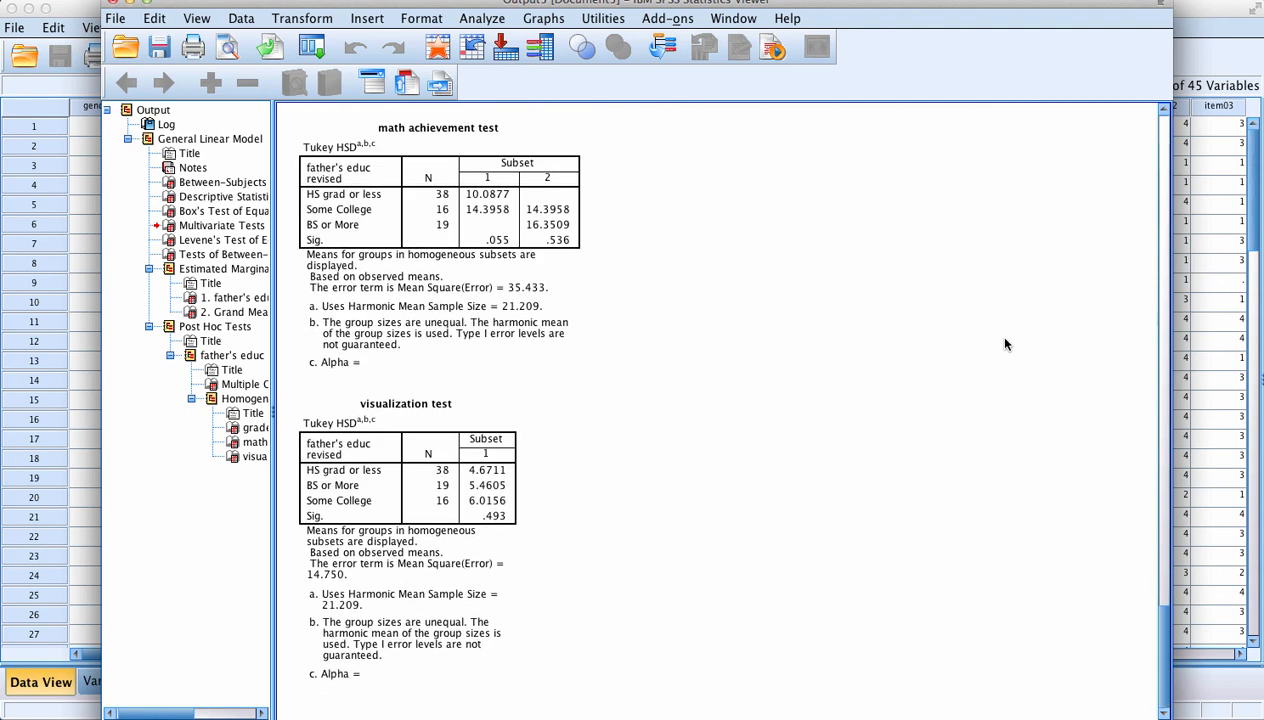
{"action": "scroll", "coordinate": [1006, 344], "scroll_direction": "up", "scroll_amount": 10}
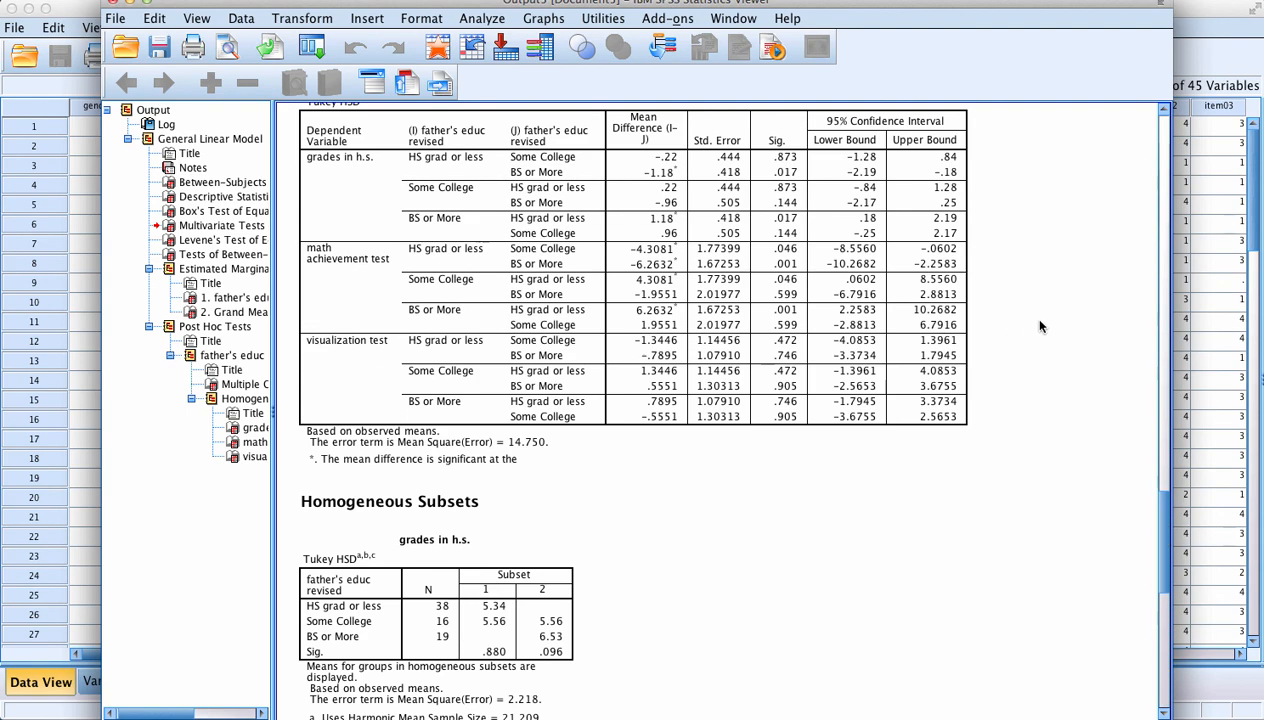
{"action": "scroll", "coordinate": [1054, 315], "scroll_direction": "up", "scroll_amount": 4}
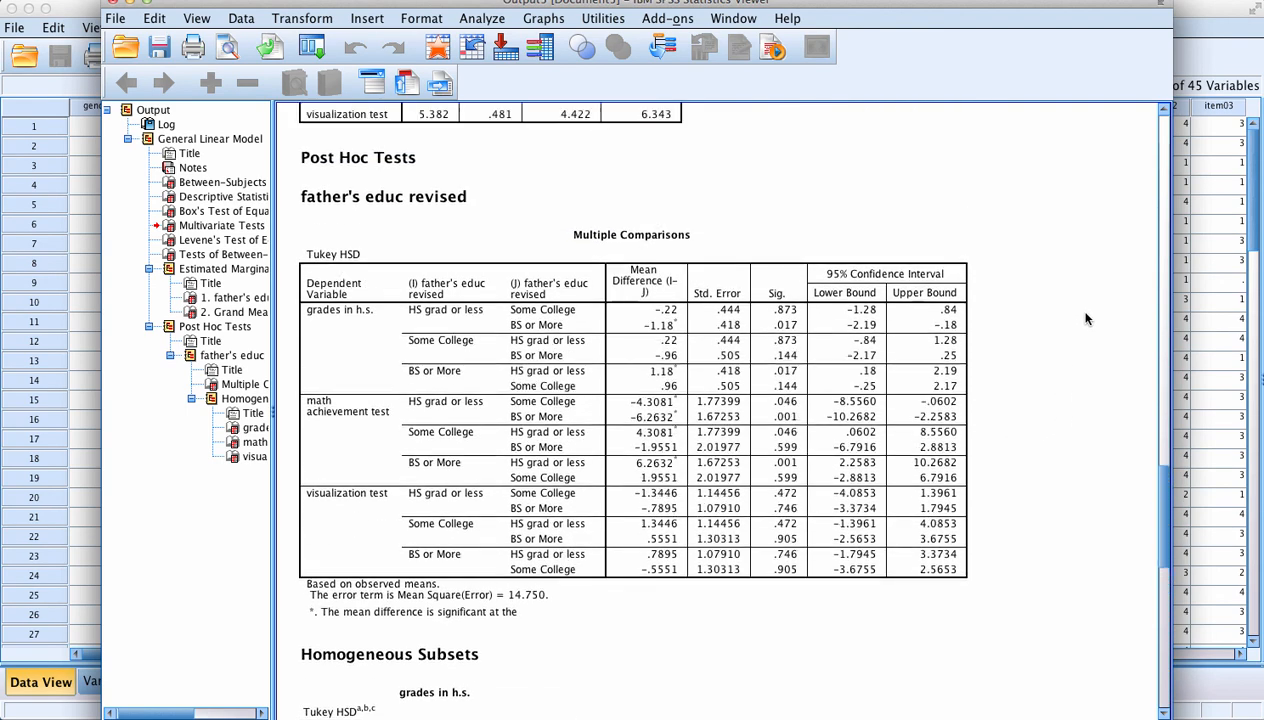